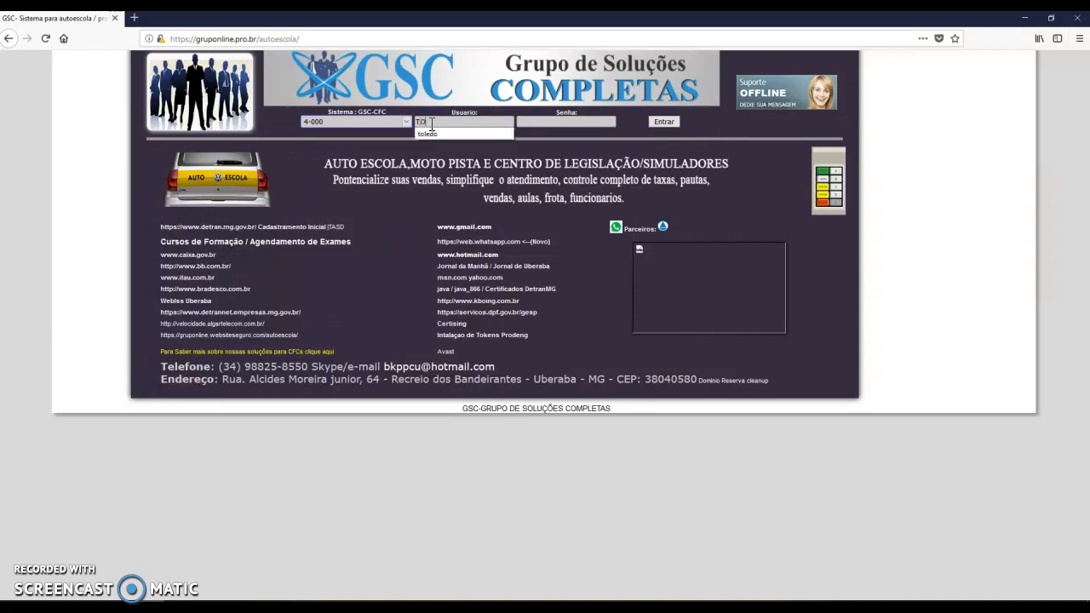
# Log in to GSC-CFC with the administrator's username and password
pyautogui.write('LEDO')
pyautogui.press('Tab')
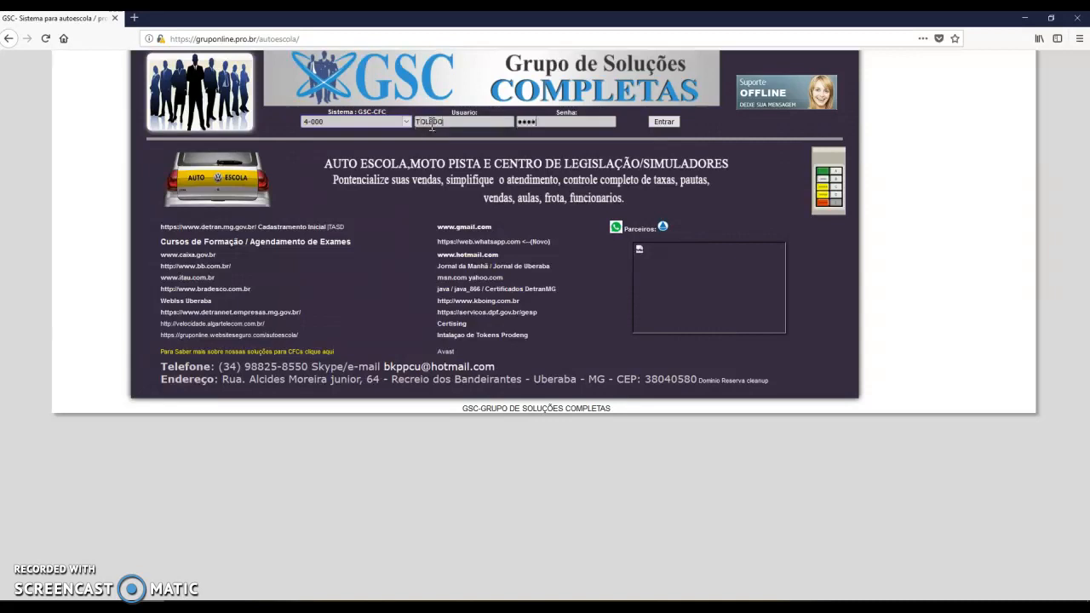
pyautogui.press('Return')
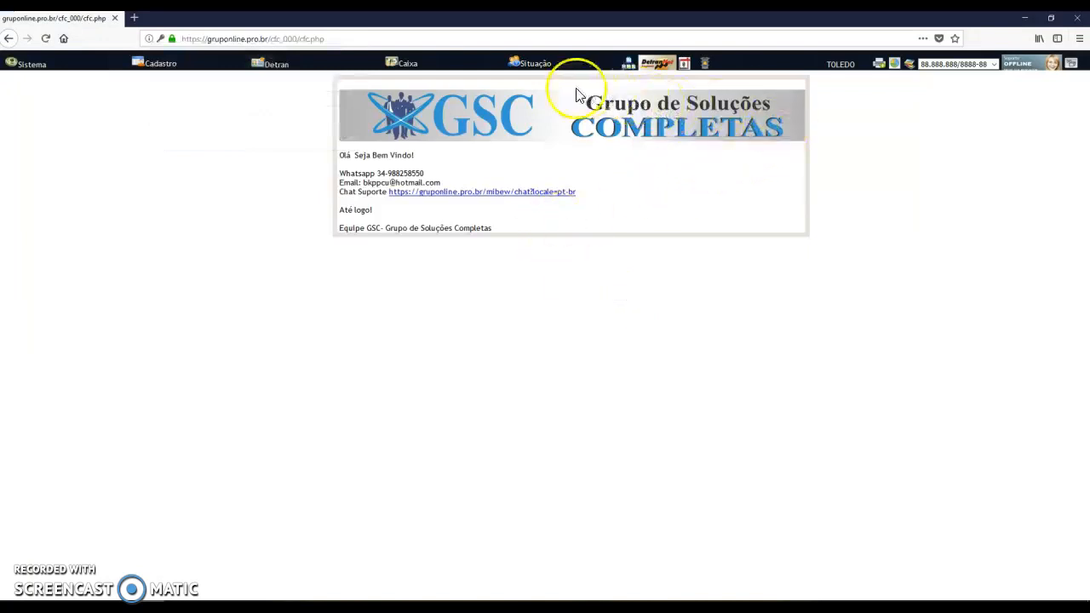
# Open the Situação Tutorial and review the setup steps' progress counts
pyautogui.click(530, 68)
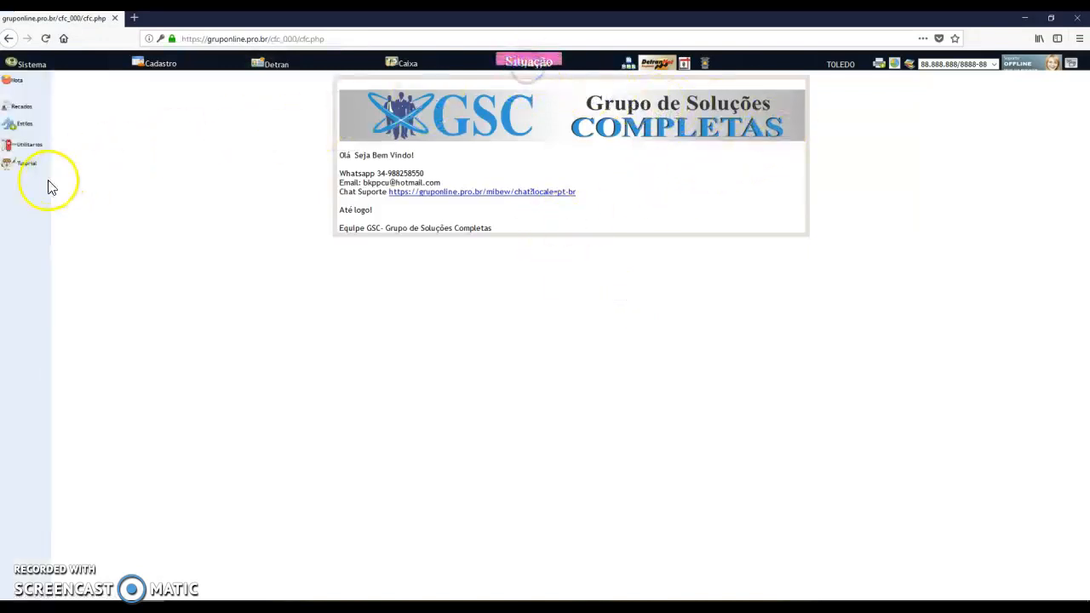
pyautogui.click(21, 163)
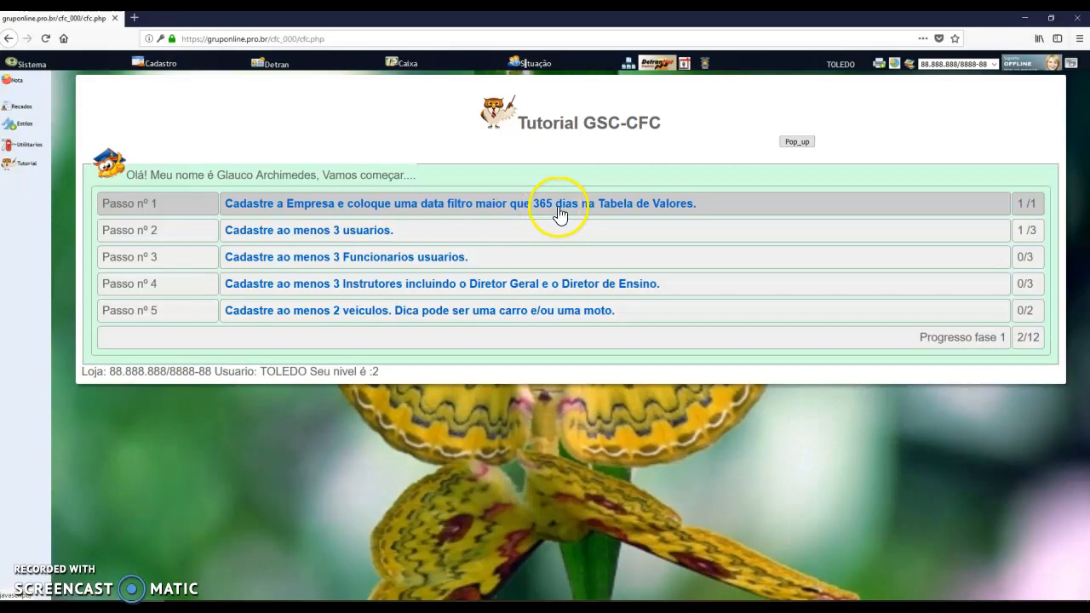
pyautogui.click(1028, 211)
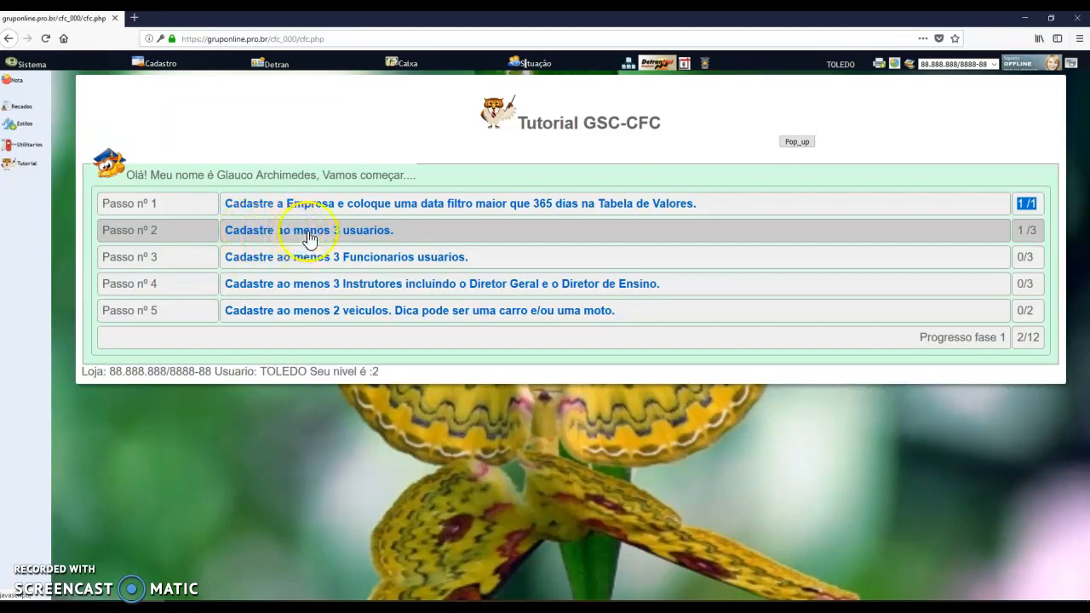
pyautogui.click(1030, 229)
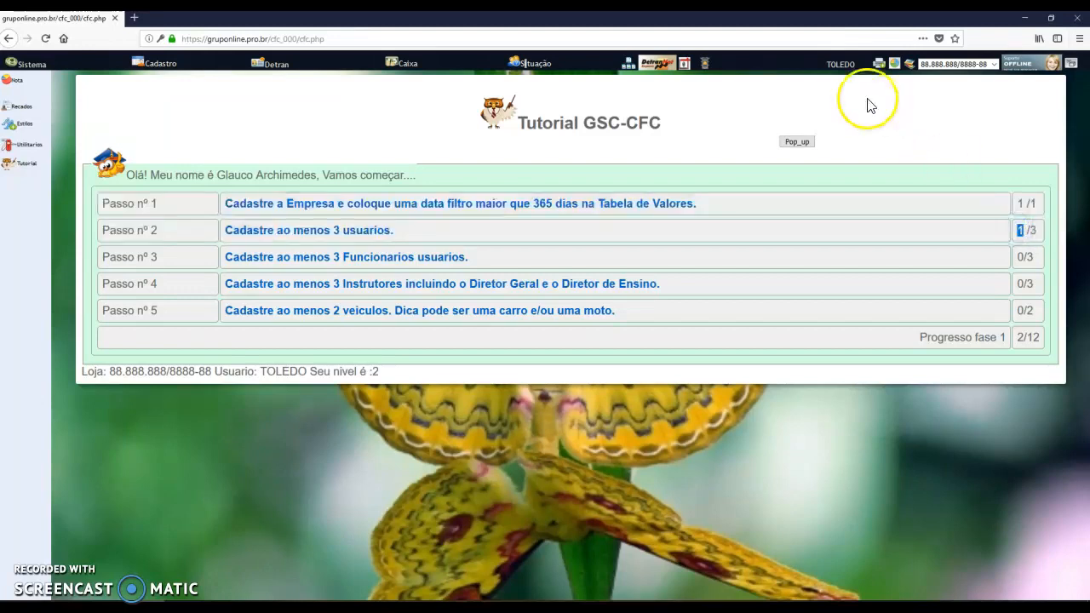
# Check the registered-user count, then open the Sistema Usuários list
pyautogui.click(1030, 229)
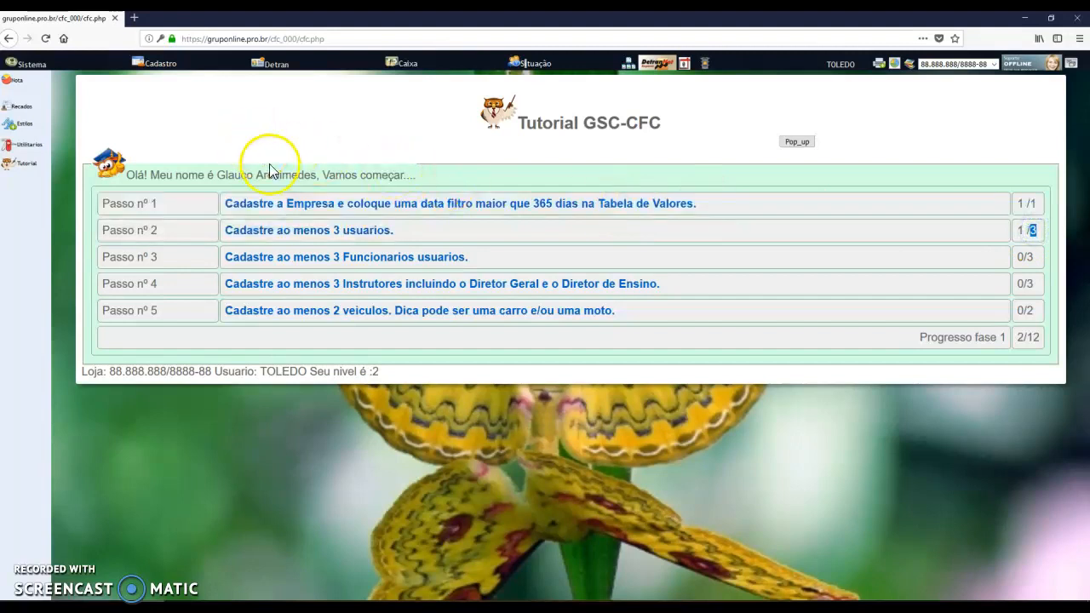
pyautogui.click(34, 66)
pyautogui.click(19, 102)
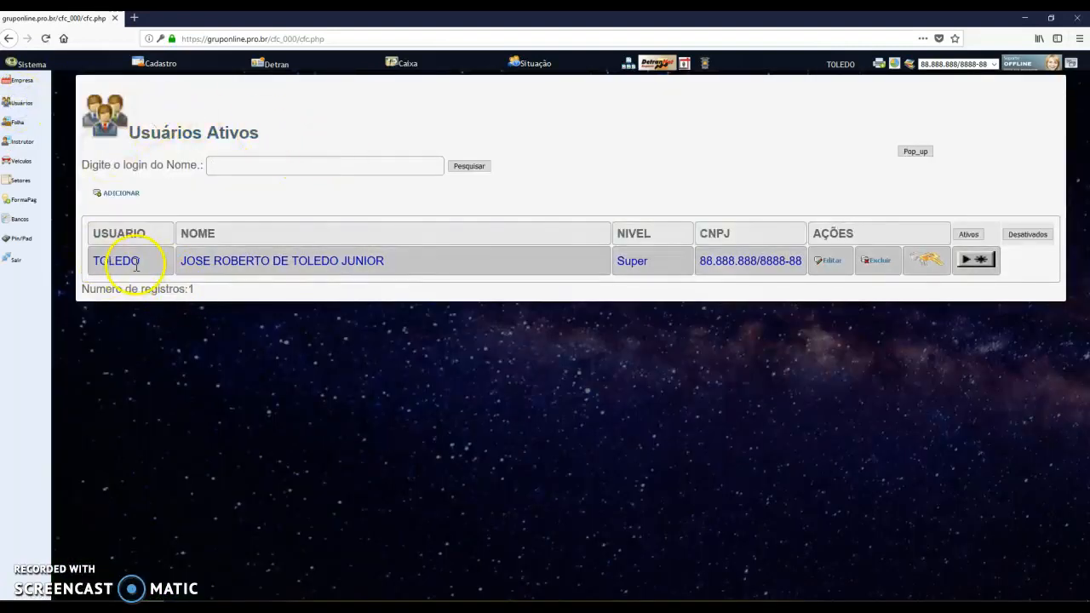
# Start a new user with Nome and Login PATRAO, fixing the PATARO typo, and enter a password
pyautogui.moveTo(179, 290); pyautogui.dragTo(208, 293)
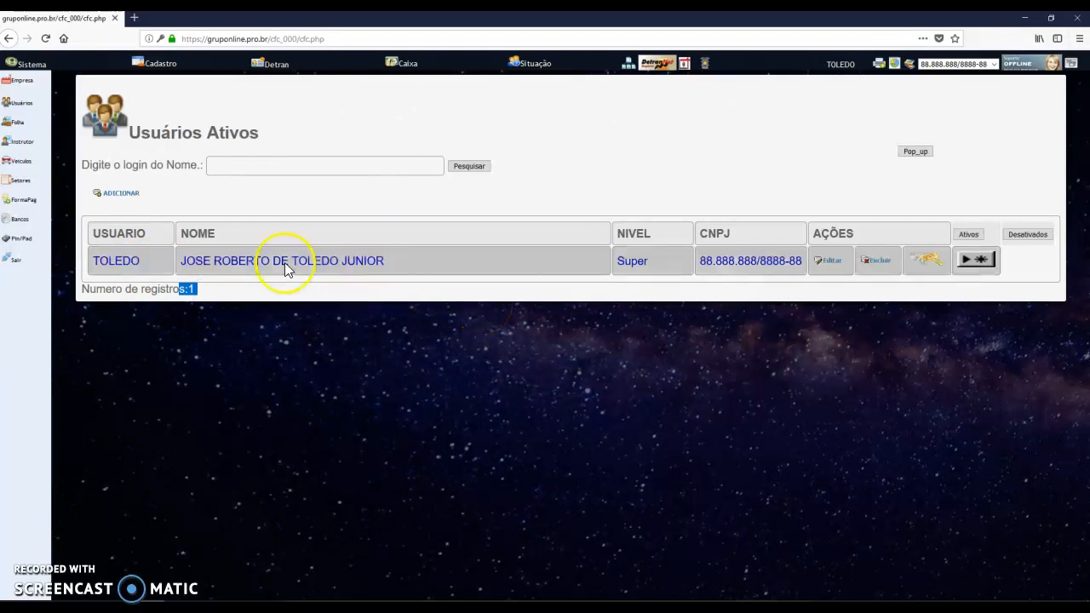
pyautogui.click(124, 193)
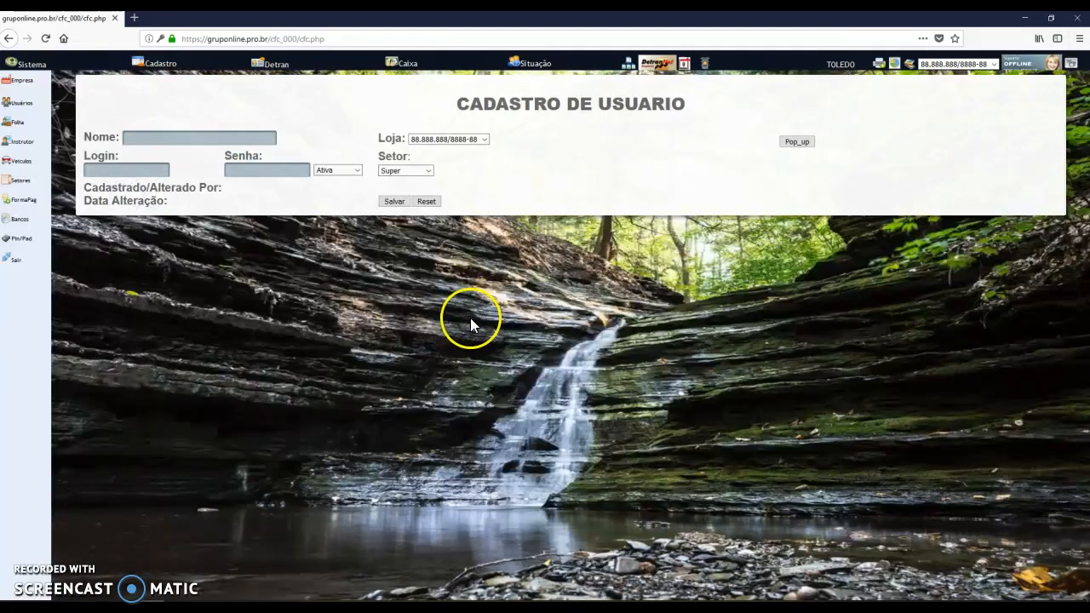
pyautogui.click(162, 139)
pyautogui.write('PATARO')
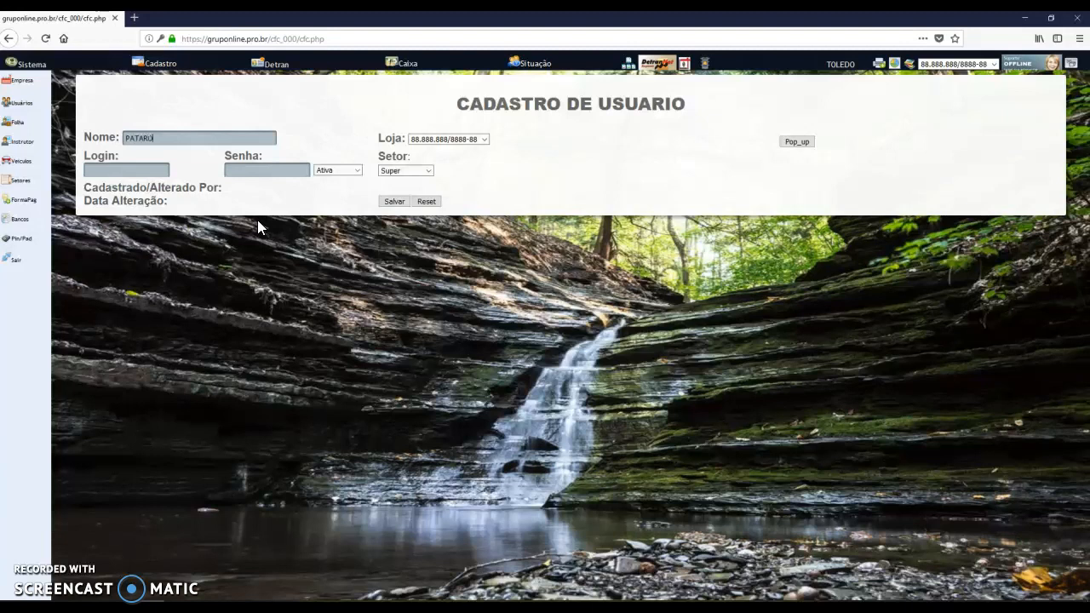
pyautogui.press('Tab')
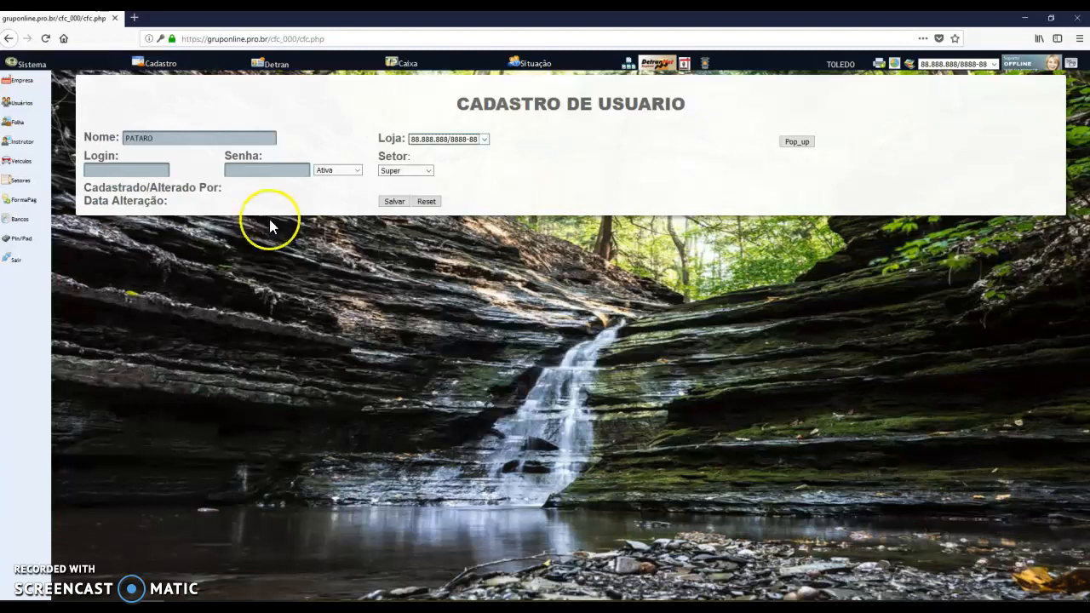
pyautogui.click(168, 139)
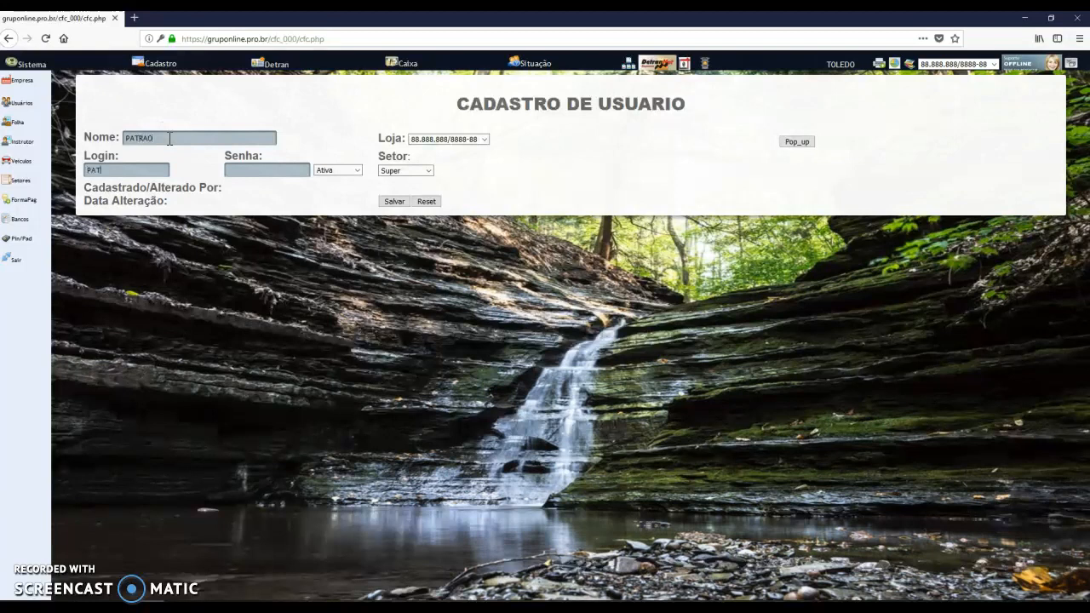
pyautogui.press('Tab')
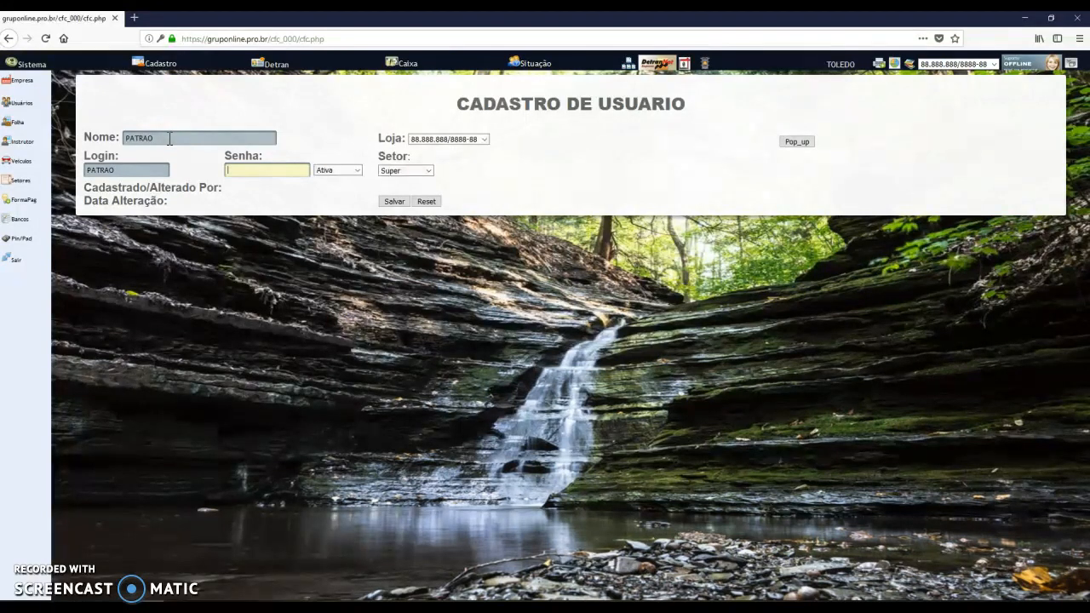
# Keep status Ativa and sector Super, save PATRAO, and dismiss Firefox's save-login prompt
pyautogui.click(352, 171)
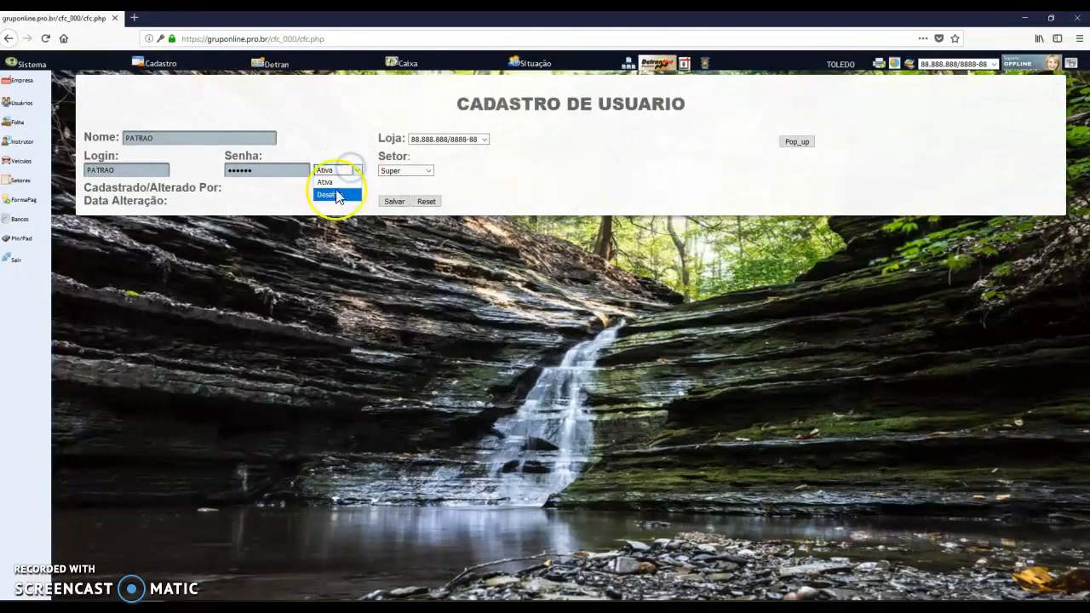
pyautogui.click(338, 183)
pyautogui.click(412, 173)
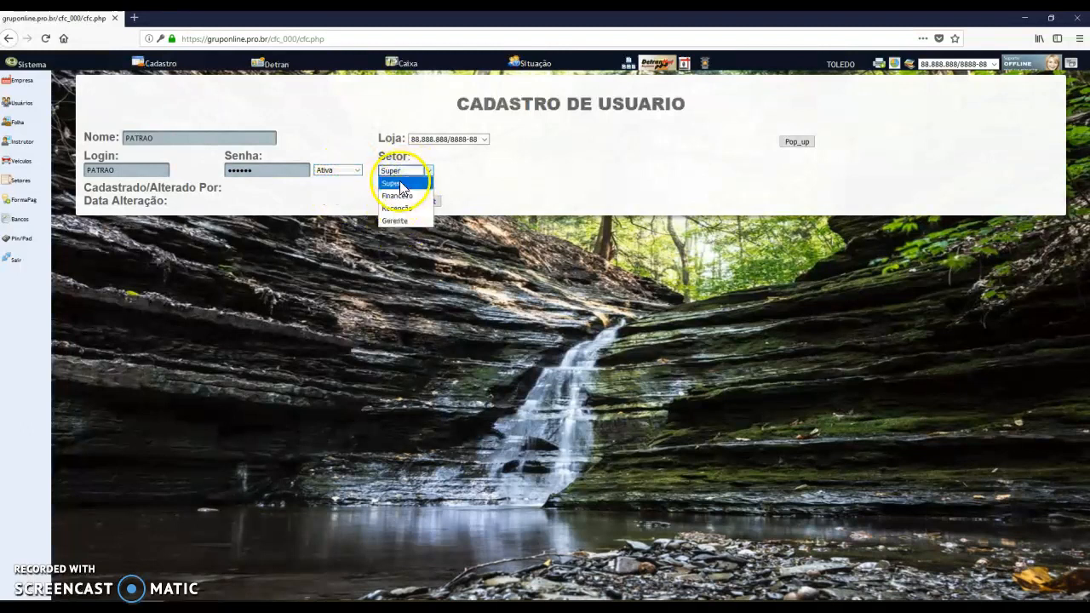
pyautogui.click(404, 184)
pyautogui.click(154, 135)
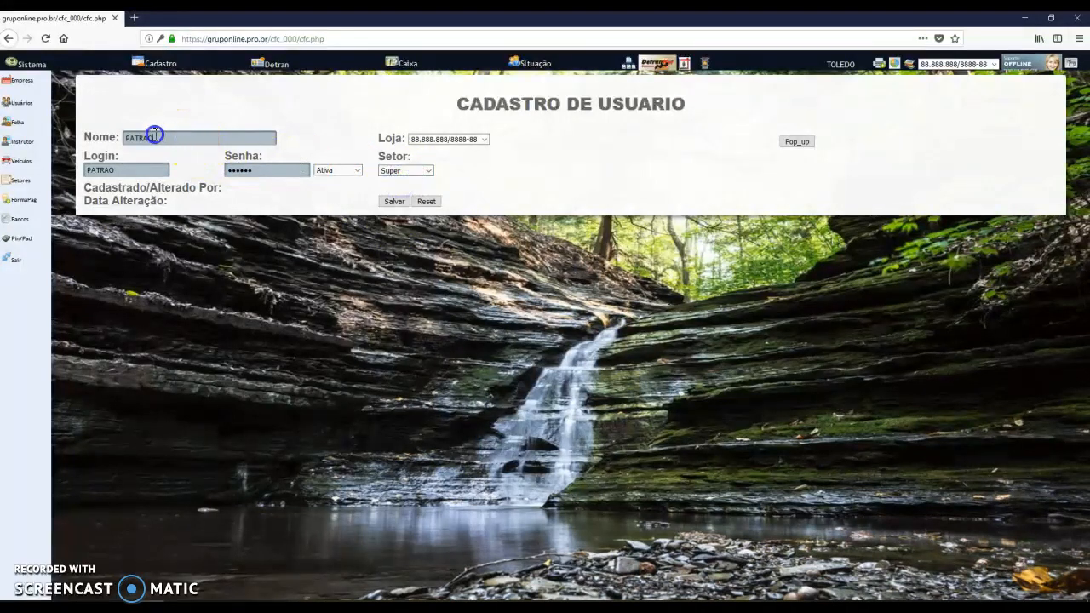
pyautogui.click(394, 201)
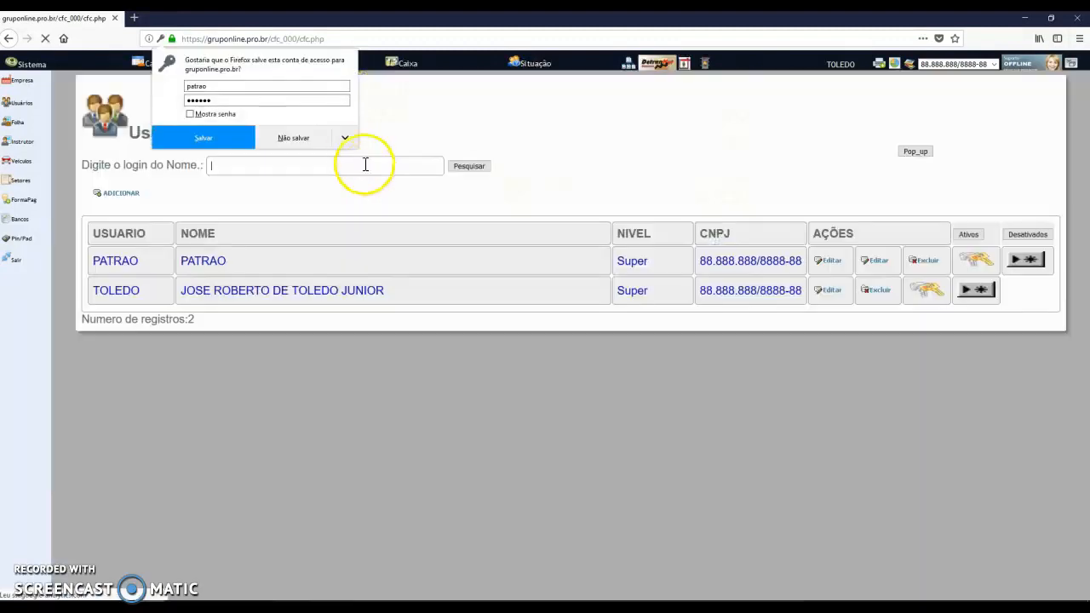
pyautogui.click(346, 138)
pyautogui.click(347, 162)
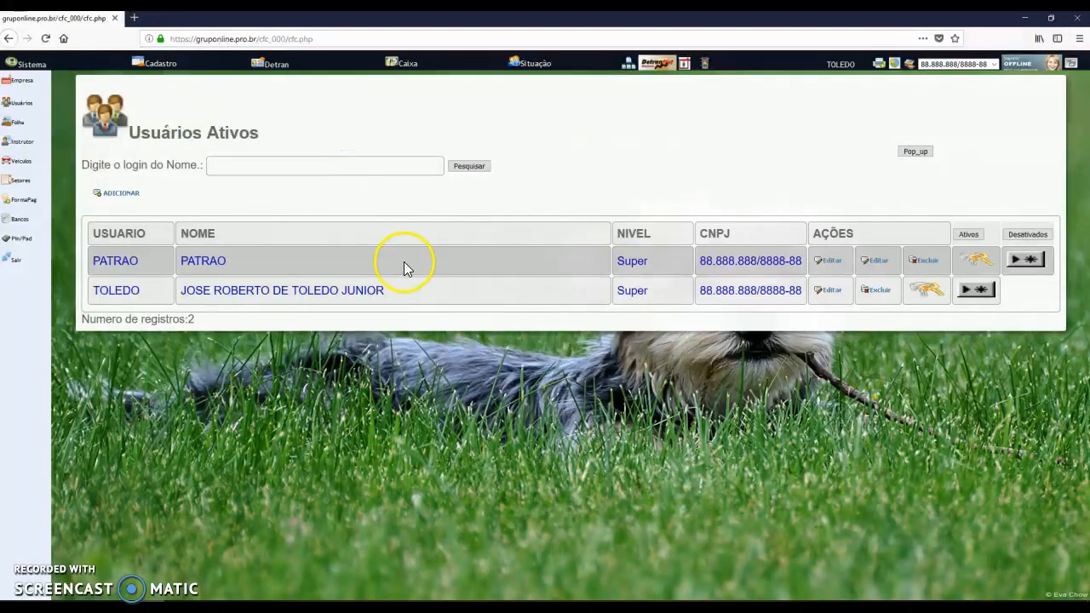
# Use the key icon in the Ações column of PATRAO's row to request a privilege change
pyautogui.moveTo(187, 317); pyautogui.dragTo(205, 326)
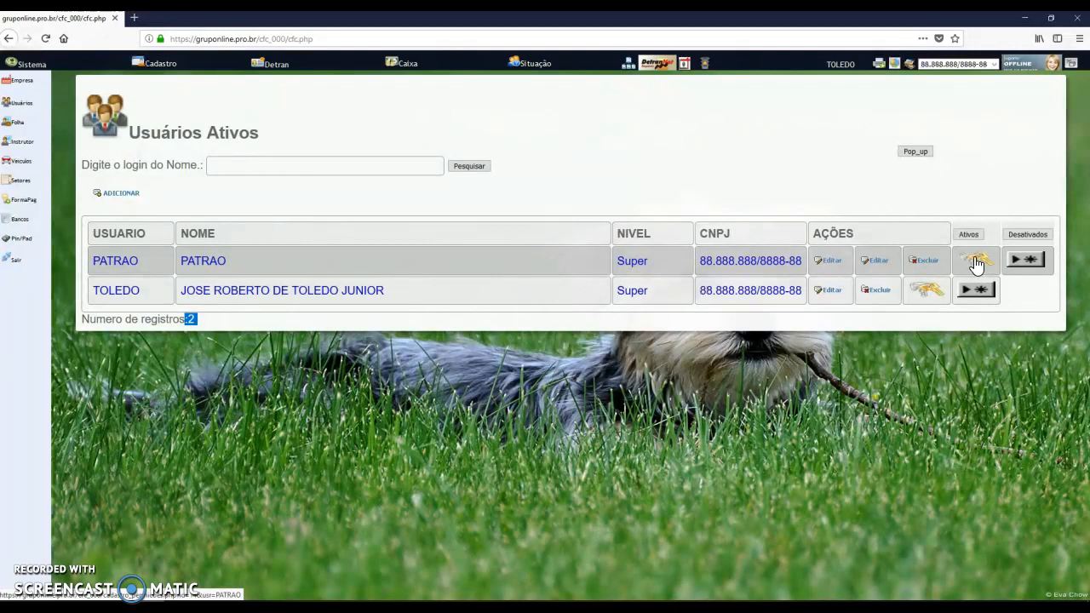
pyautogui.moveTo(645, 261); pyautogui.dragTo(632, 261)
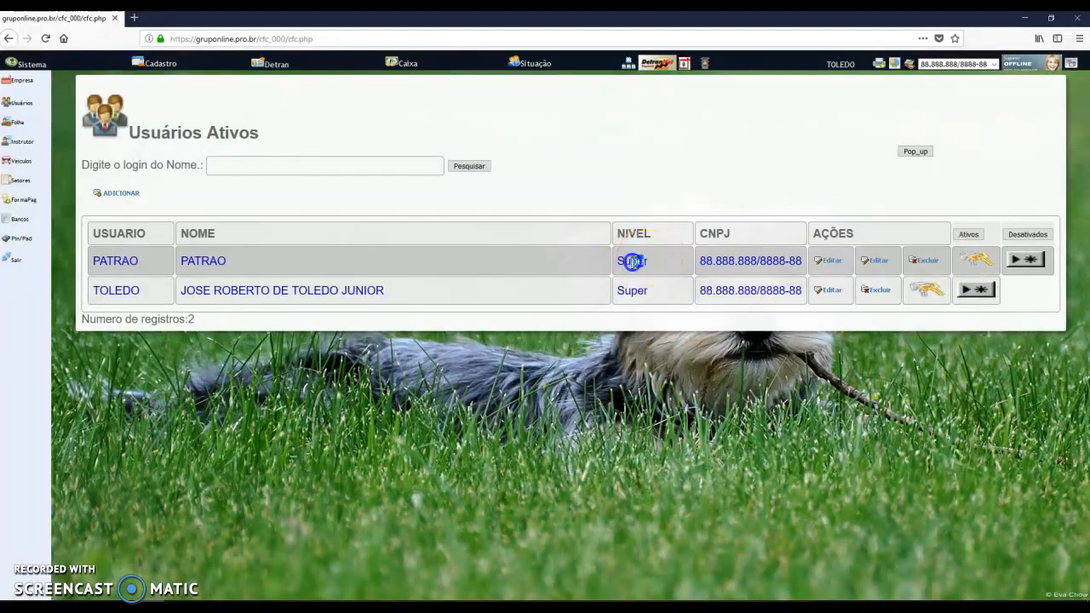
pyautogui.click(975, 261)
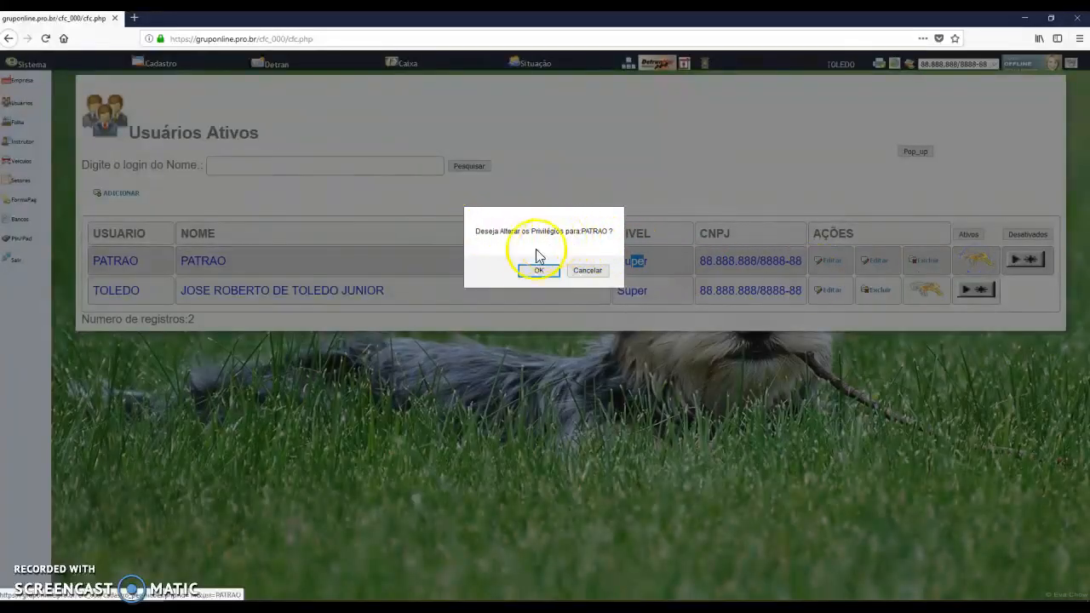
# Confirm, scroll through PATRAO's unticked permissions, then go to Cadastro Alunos/Clientes
pyautogui.click(537, 271)
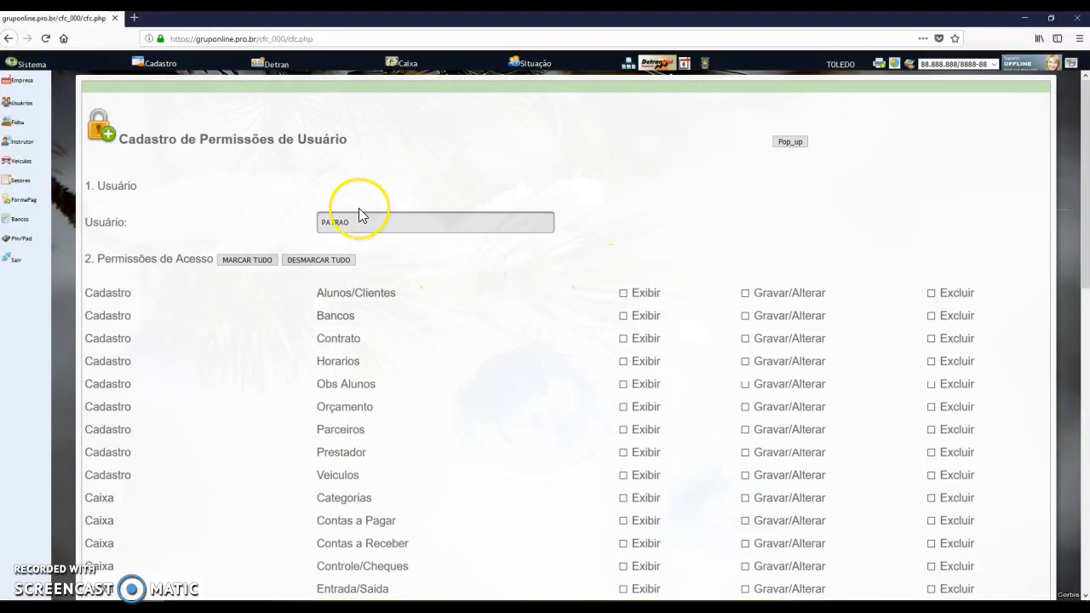
pyautogui.scroll(-2, 357, 226)
pyautogui.scroll(-1, 434, 259)
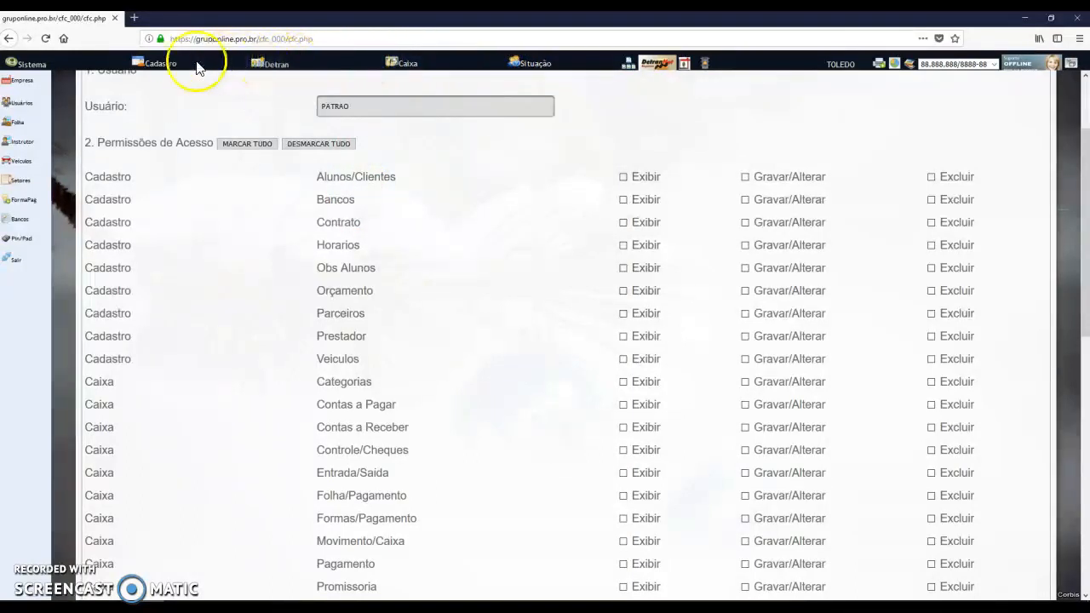
pyautogui.click(153, 66)
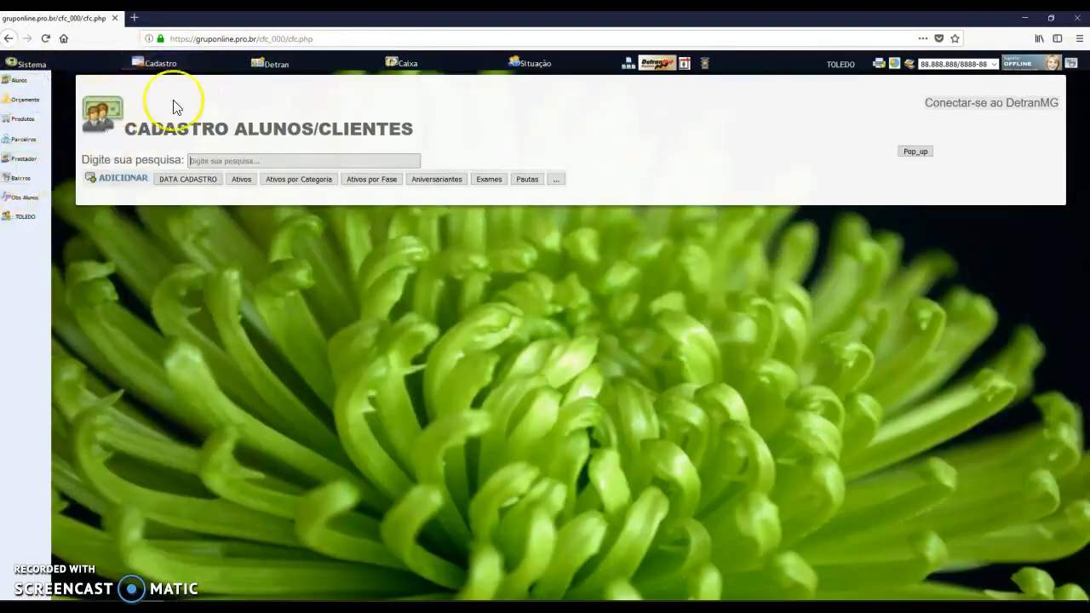
# Browse the Detran and Sistema sections, viewing company registration and the active users
pyautogui.click(274, 62)
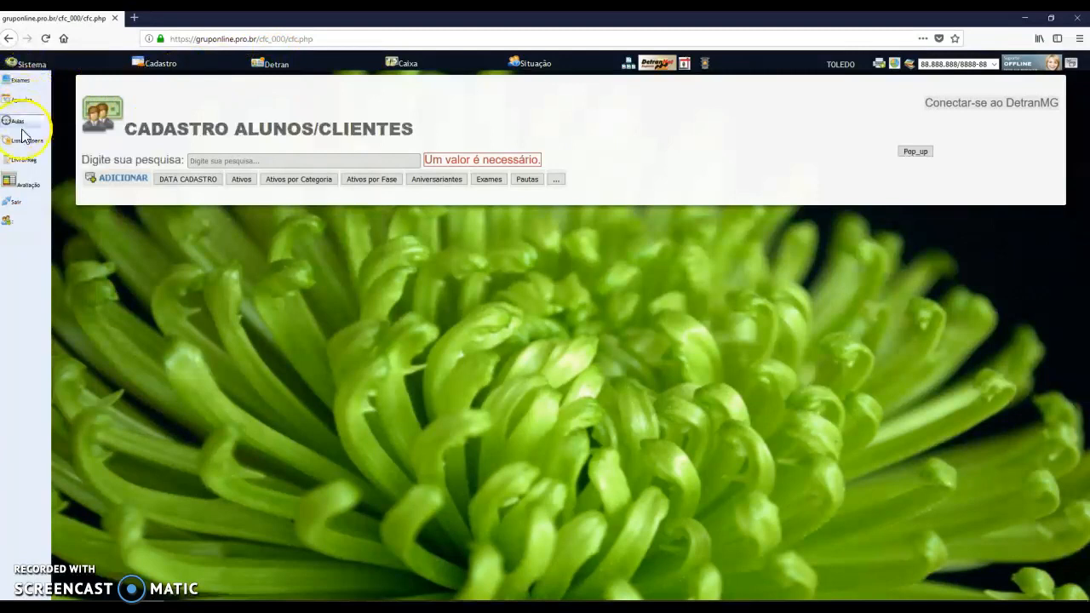
pyautogui.click(34, 67)
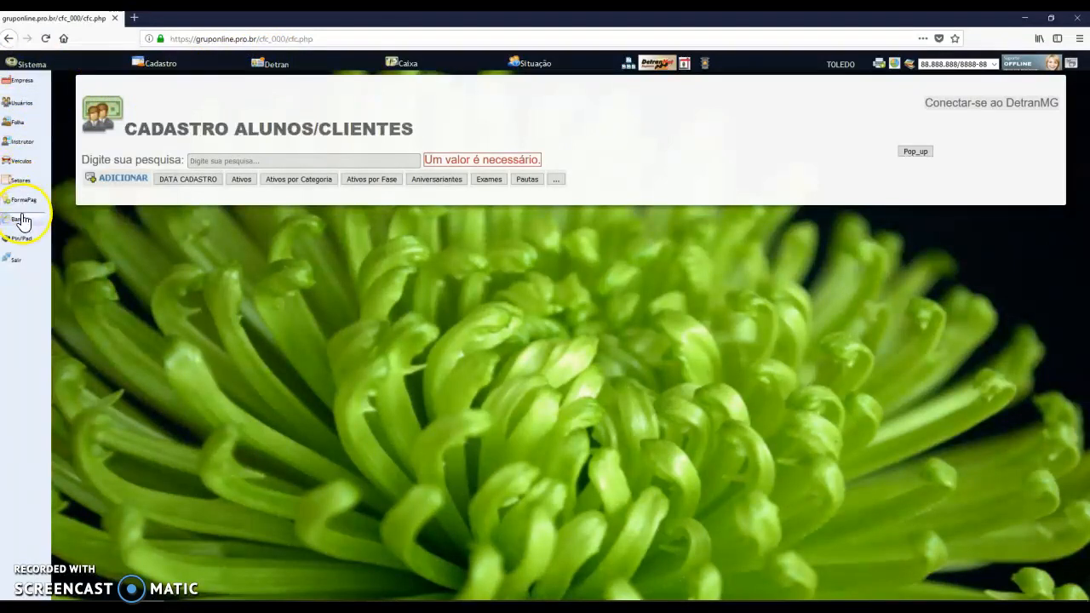
pyautogui.click(28, 80)
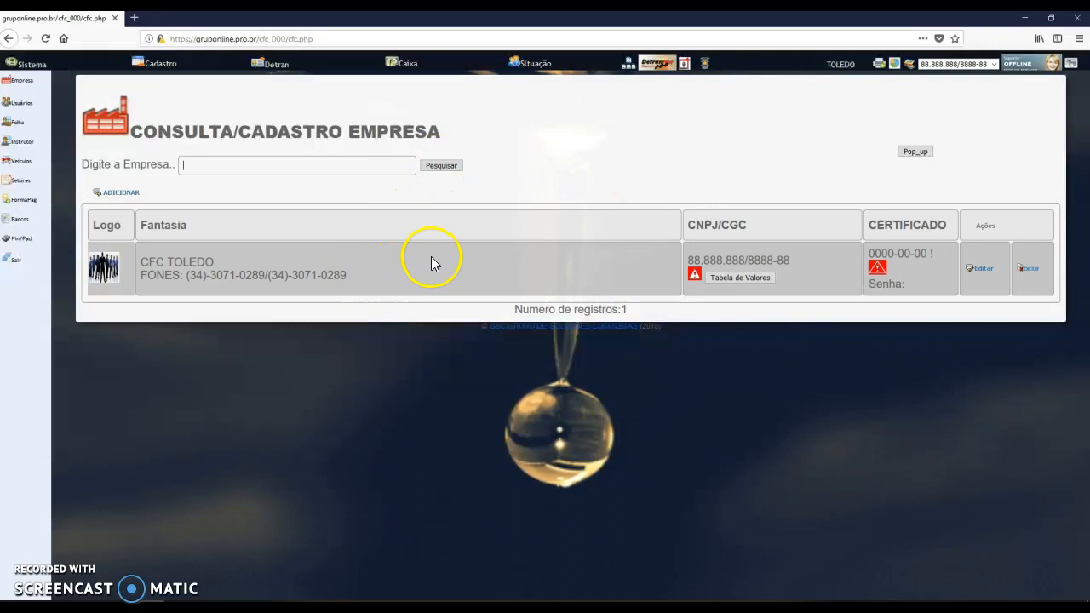
pyautogui.click(22, 103)
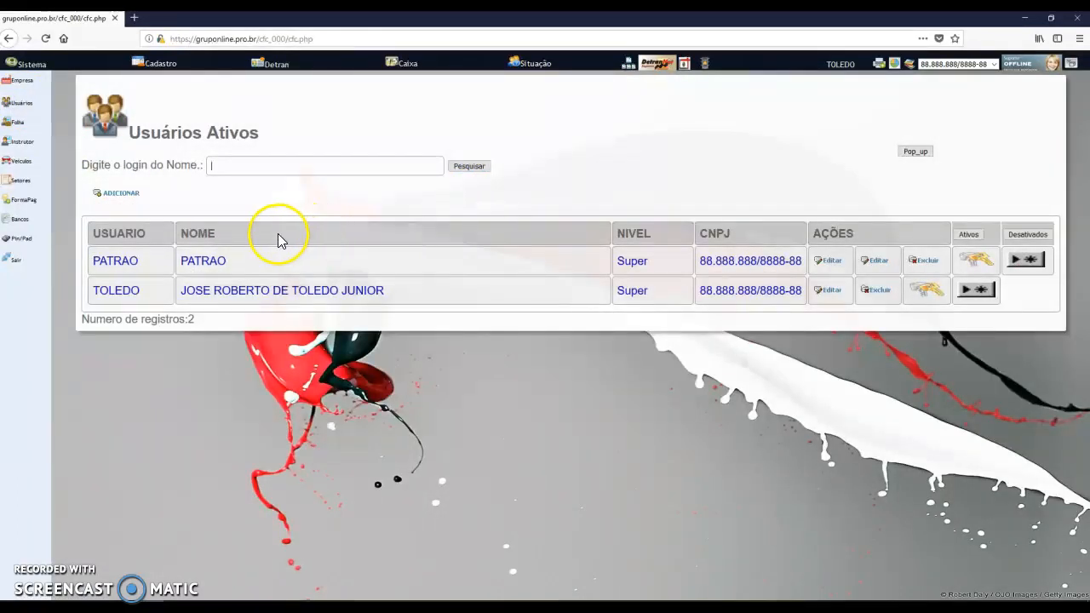
# Visit the Alunos/Clientes search, then return to the Usuários list with PATRAO and TOLEDO
pyautogui.click(162, 65)
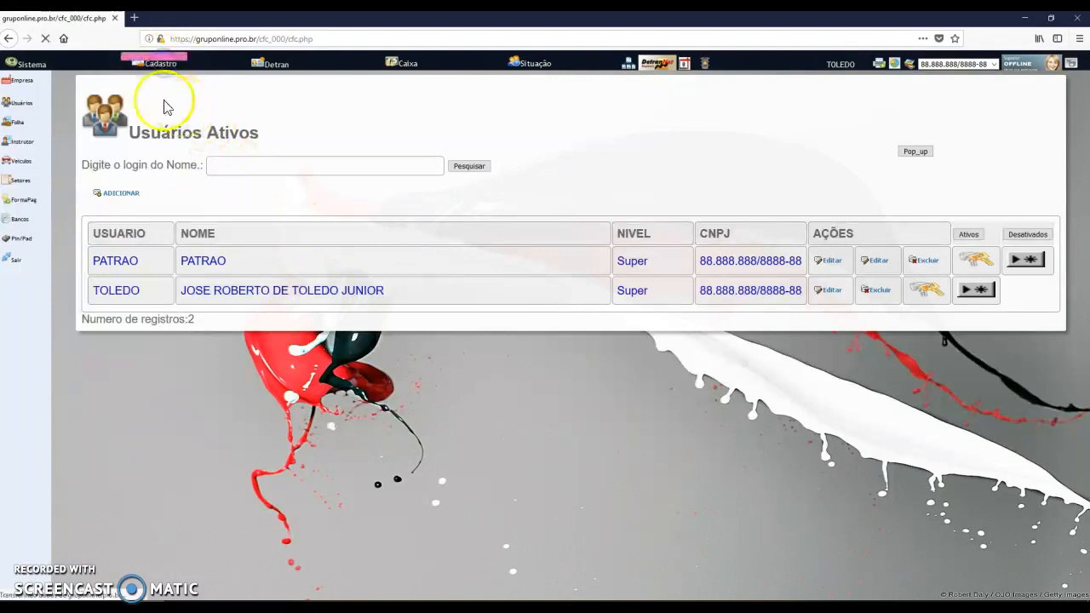
pyautogui.click(21, 83)
pyautogui.click(162, 65)
pyautogui.click(299, 158)
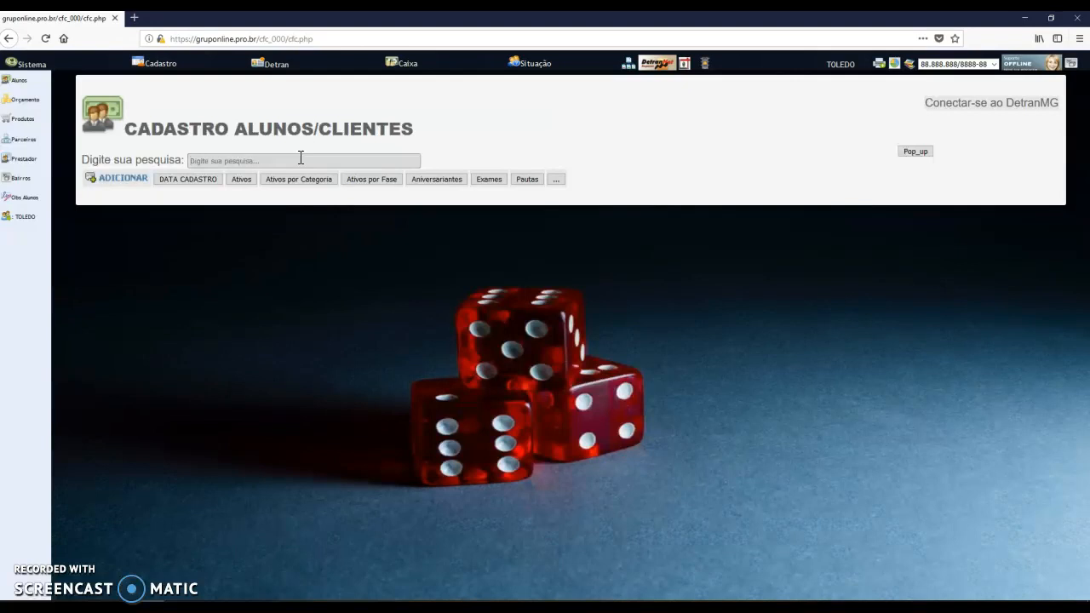
pyautogui.click(30, 63)
pyautogui.click(28, 103)
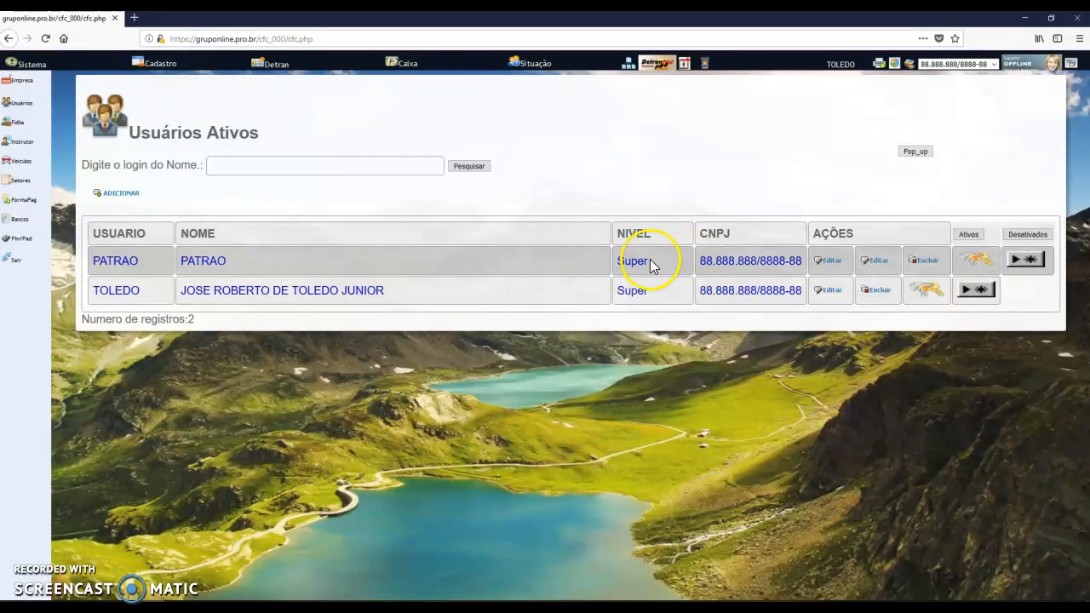
# Reopen PATRAO's permissions form, scroll through its unticked items, then go to Cadastro Alunos
pyautogui.click(977, 260)
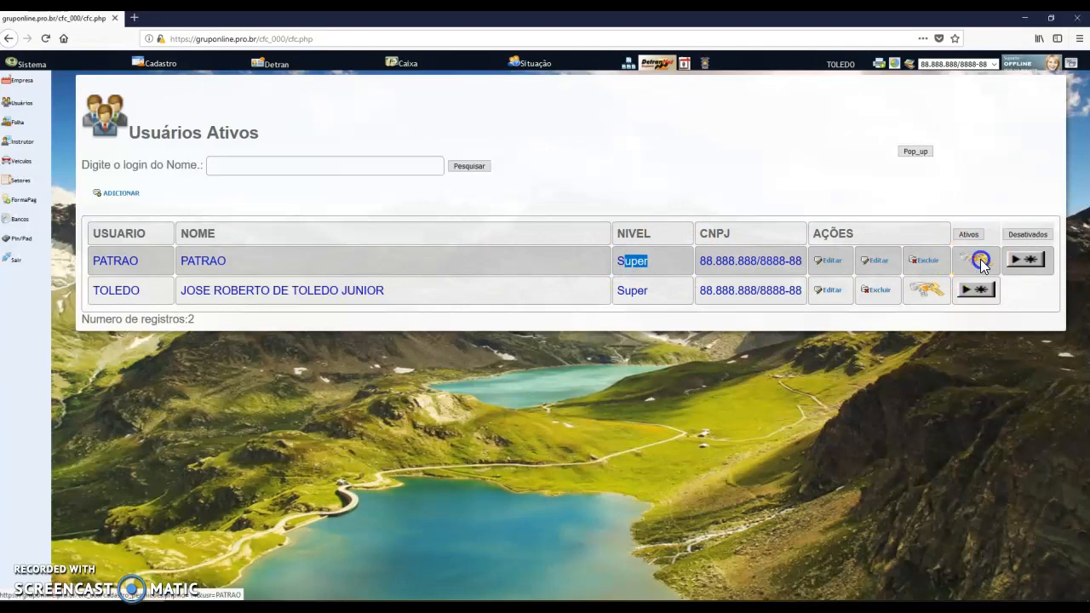
pyautogui.click(539, 271)
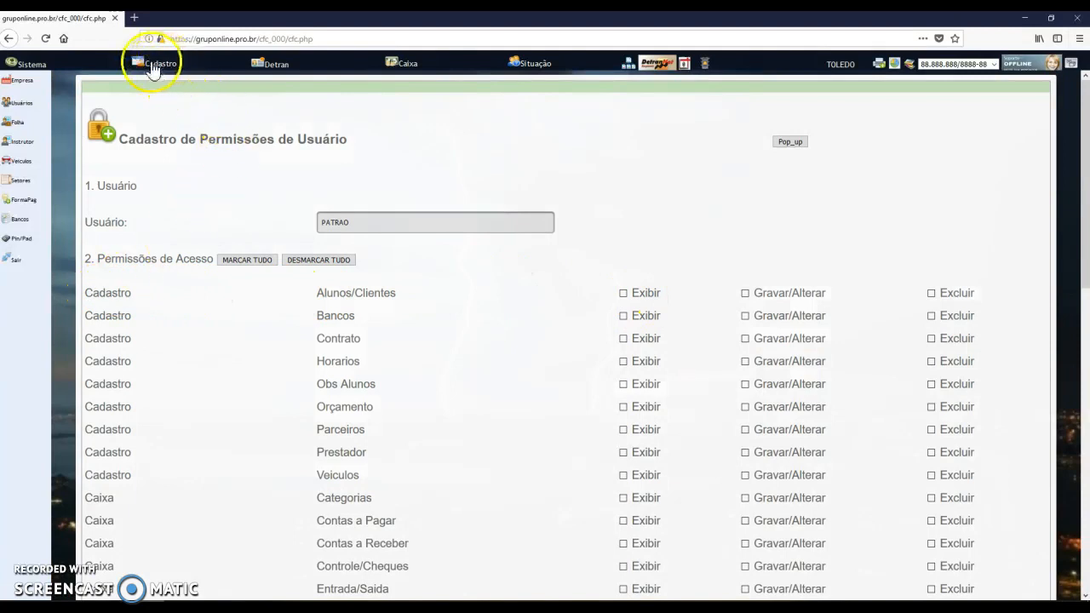
pyautogui.scroll(-10, 105, 292)
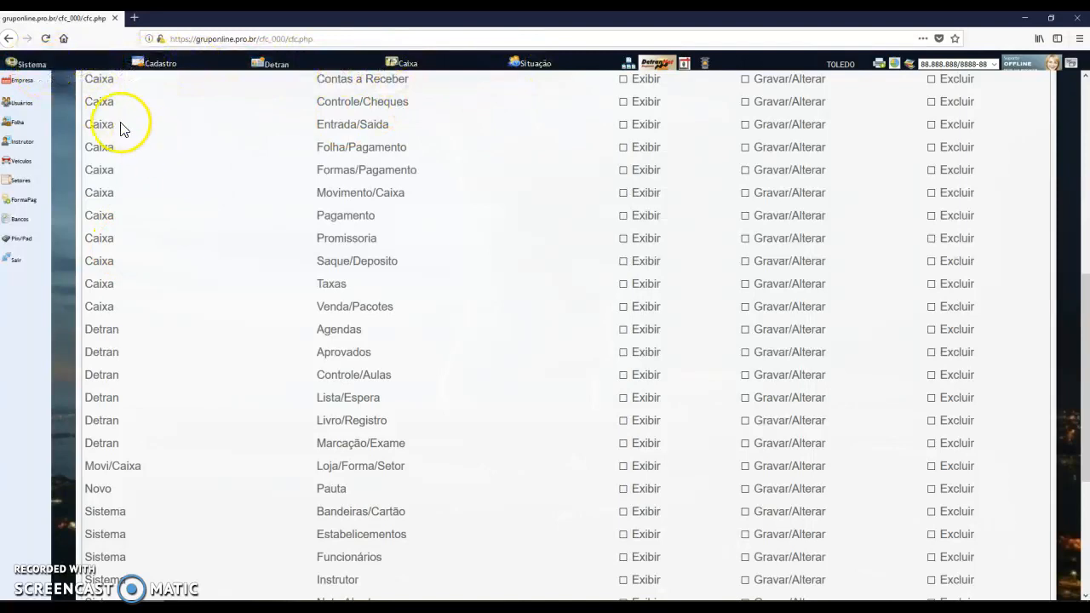
pyautogui.scroll(-5, 73, 116)
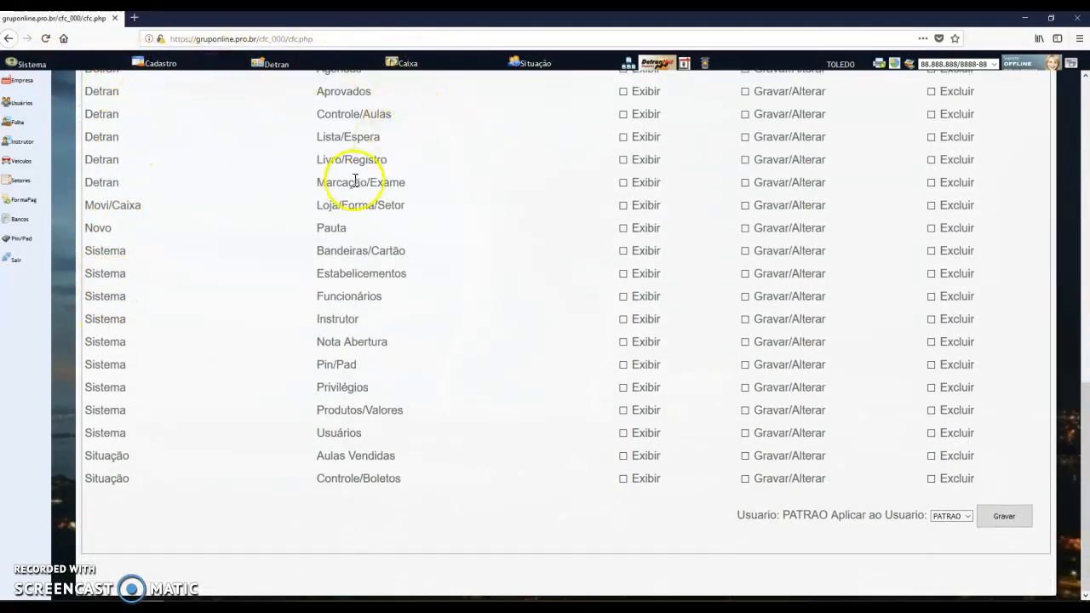
pyautogui.scroll(5, 360, 187)
pyautogui.scroll(2, 357, 162)
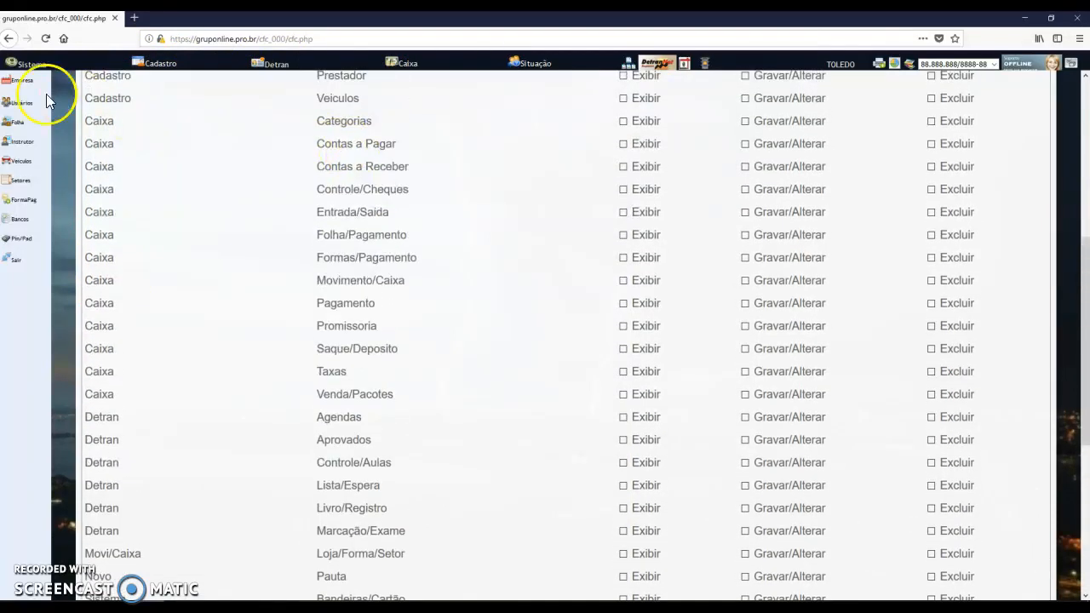
pyautogui.scroll(3, 345, 177)
pyautogui.scroll(4, 358, 173)
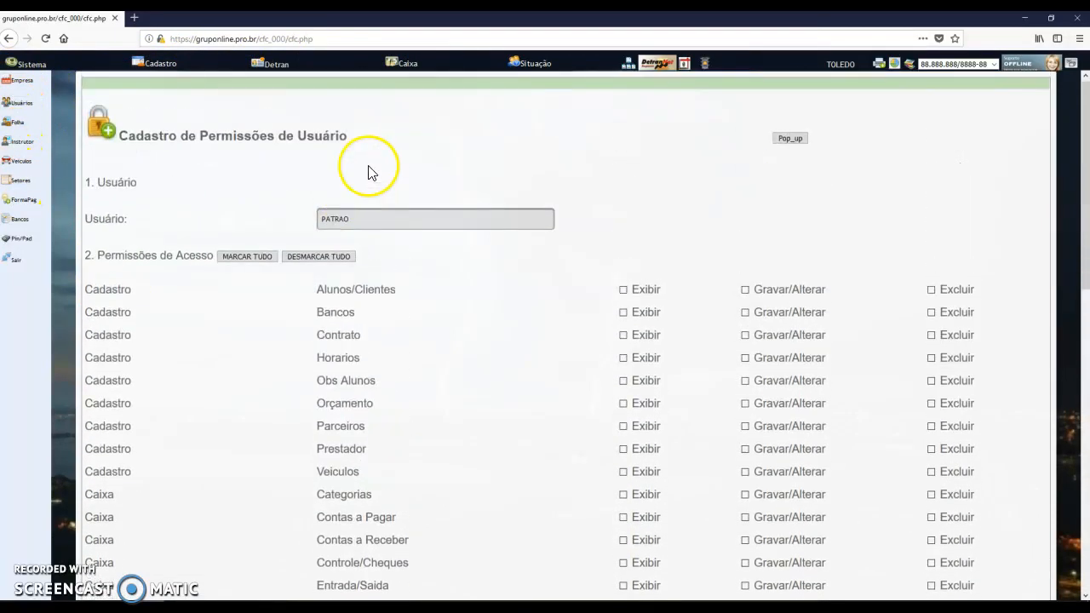
pyautogui.click(168, 71)
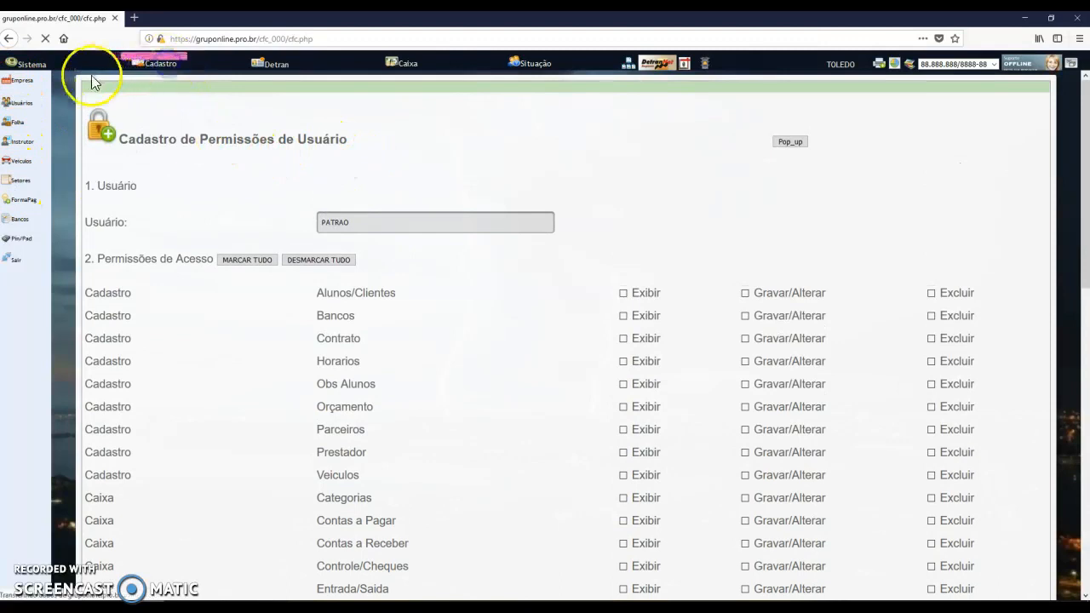
pyautogui.click(20, 82)
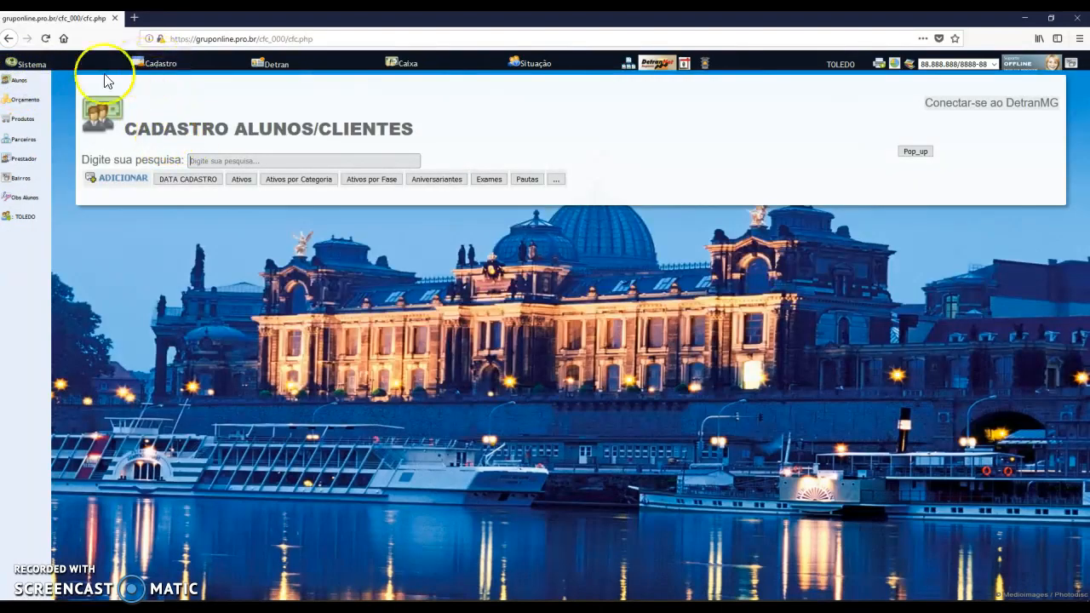
# From Sistema Usuários, confirm a privilege change on PATRAO's row to reach his permissions form
pyautogui.click(32, 64)
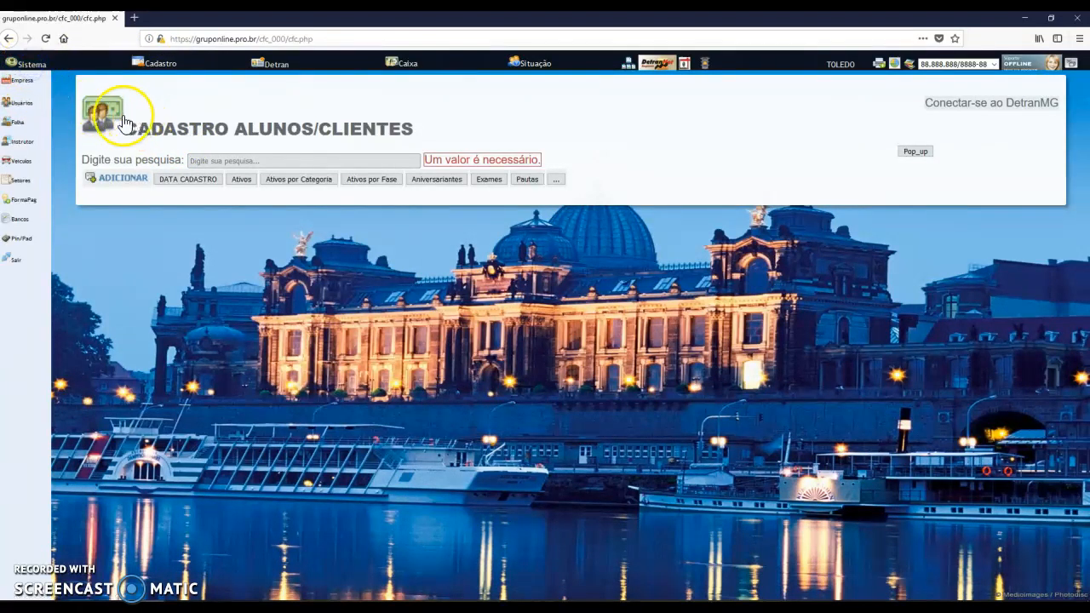
pyautogui.click(20, 103)
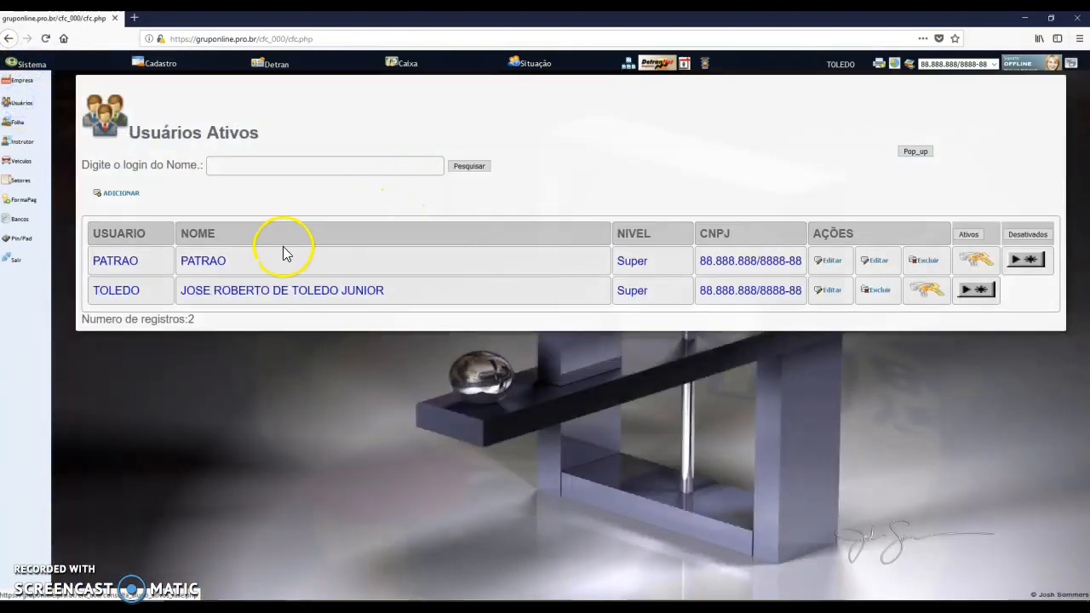
pyautogui.doubleClick(218, 261)
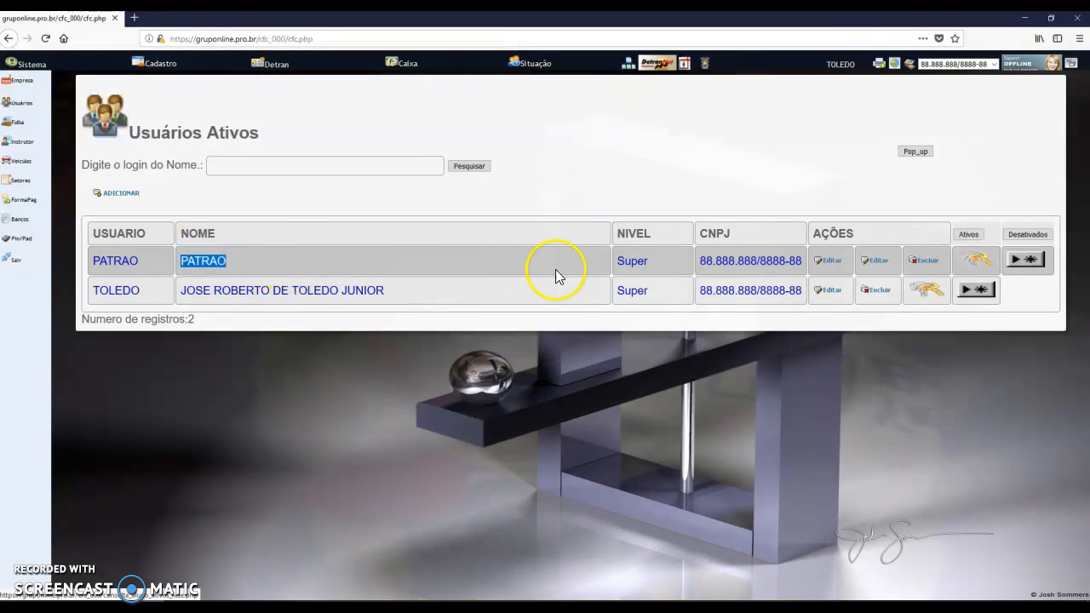
pyautogui.click(980, 259)
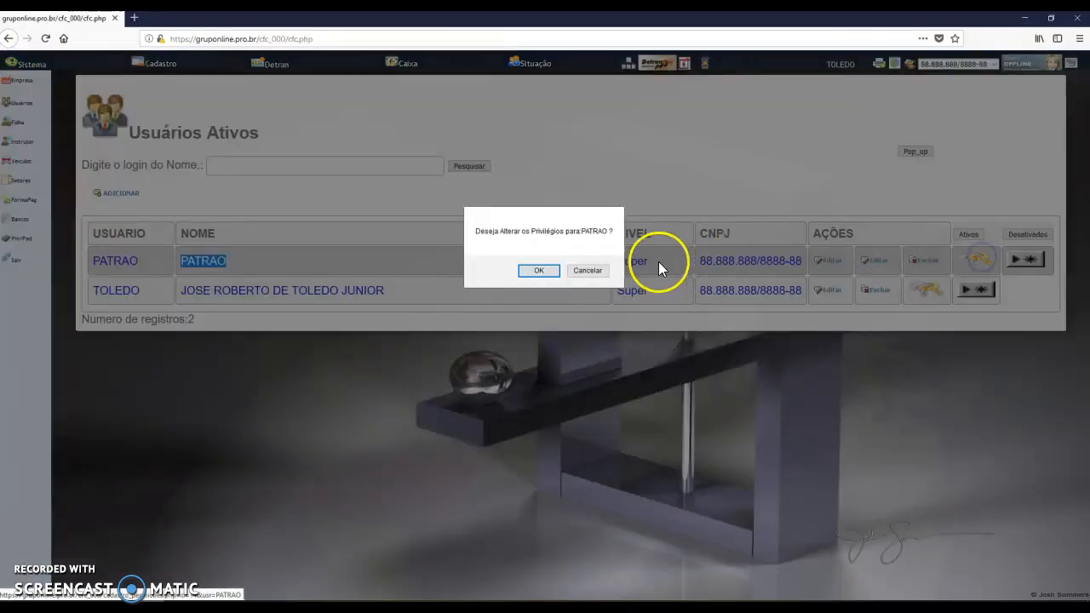
pyautogui.click(541, 271)
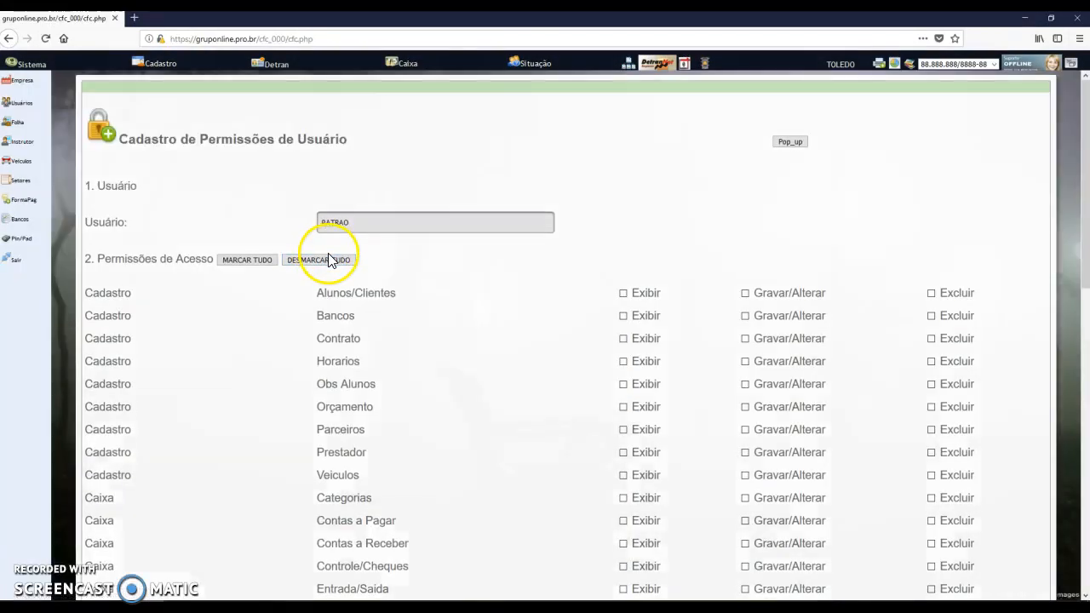
# Tick Exibir, Gravar/Alterar and Excluir for Alunos/Clientes
pyautogui.moveTo(99, 292); pyautogui.dragTo(131, 293)
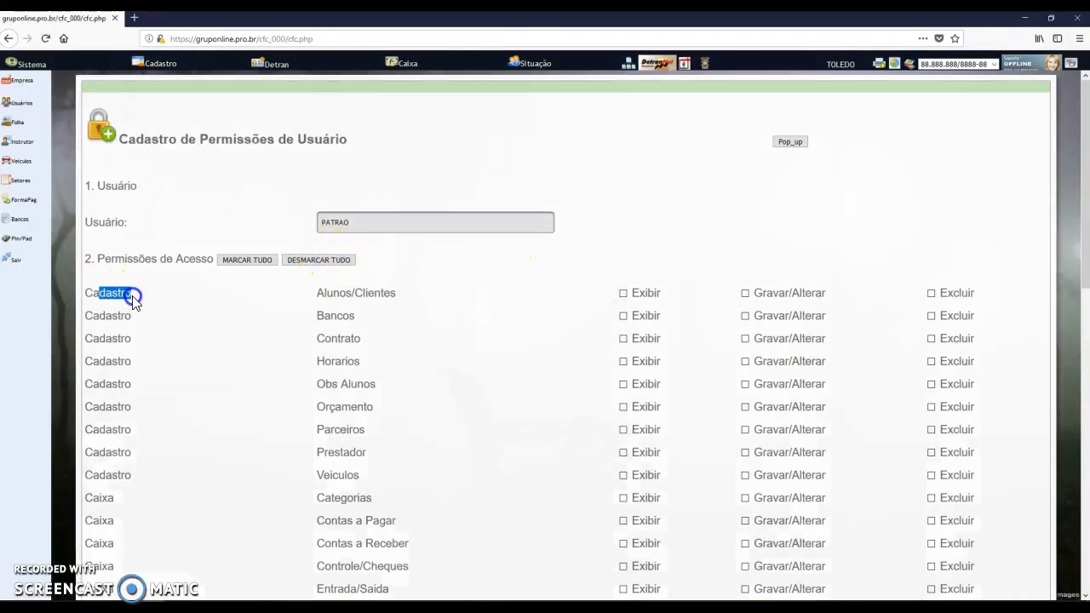
pyautogui.moveTo(327, 293); pyautogui.dragTo(381, 292)
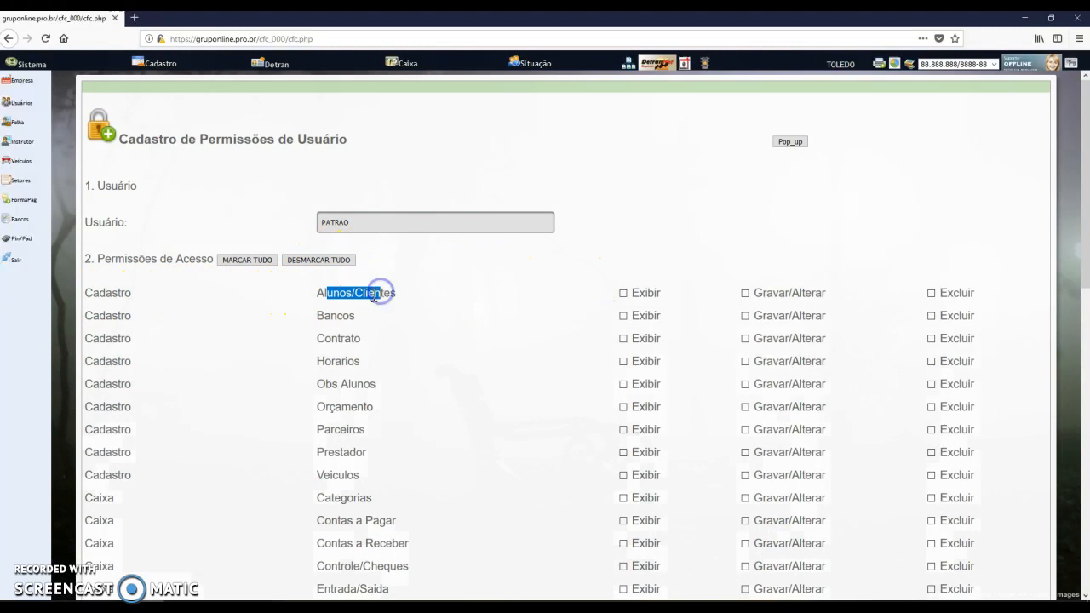
pyautogui.moveTo(99, 315); pyautogui.dragTo(131, 315)
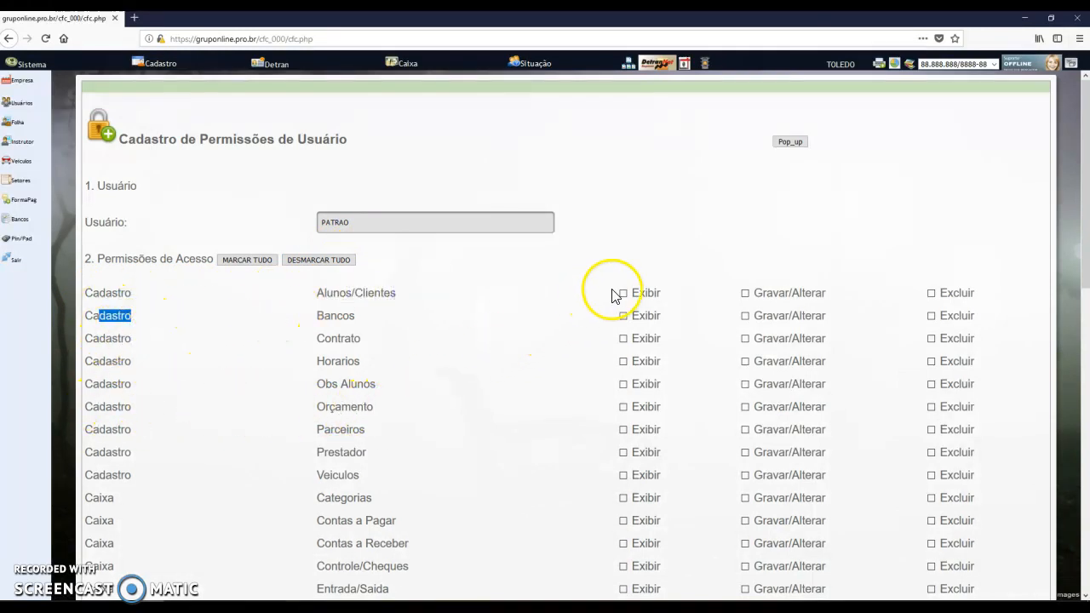
pyautogui.click(357, 294)
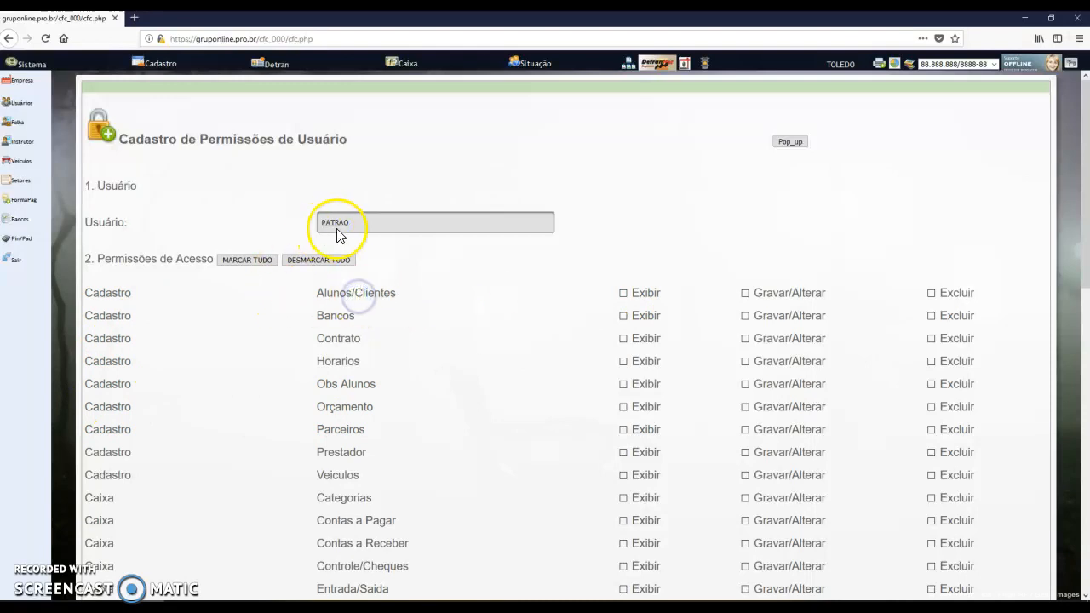
pyautogui.click(623, 294)
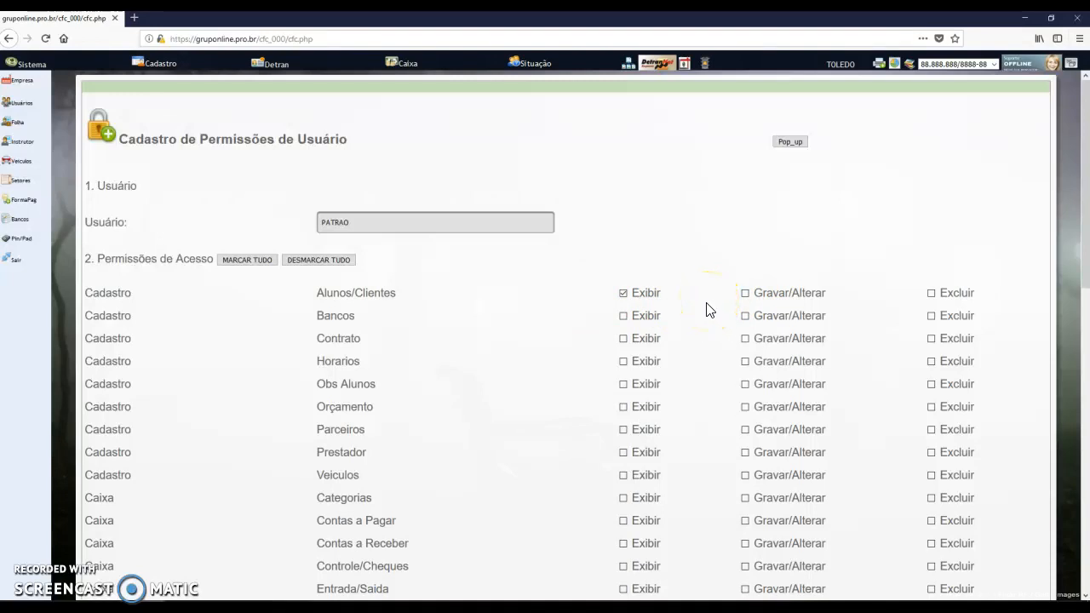
pyautogui.click(745, 294)
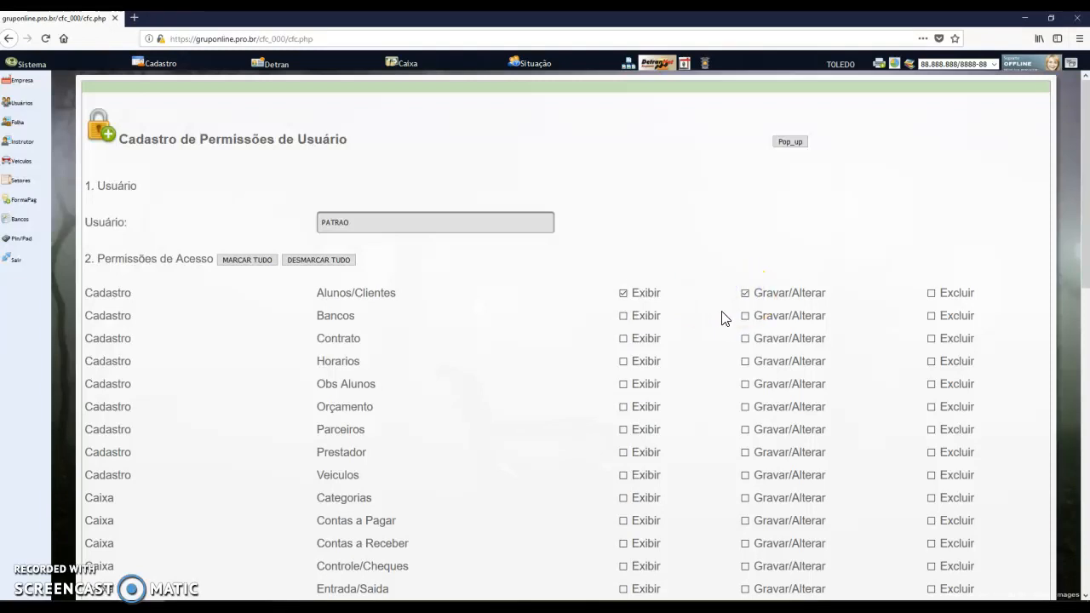
pyautogui.click(931, 294)
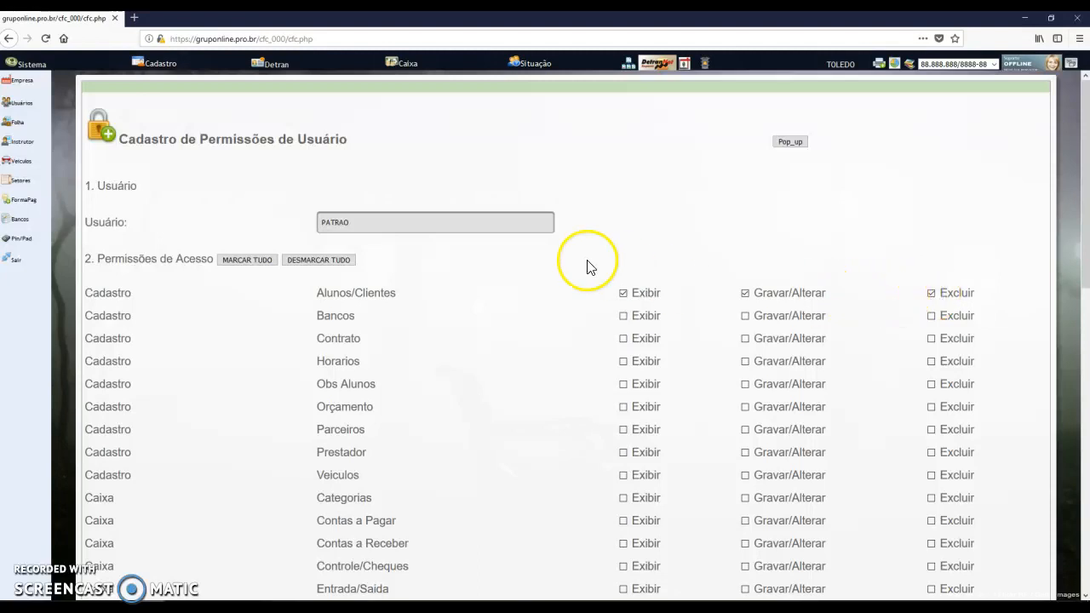
# Tick Exibir and Gravar/Alterar for Bancos and scroll back to the top
pyautogui.moveTo(351, 222); pyautogui.dragTo(325, 222)
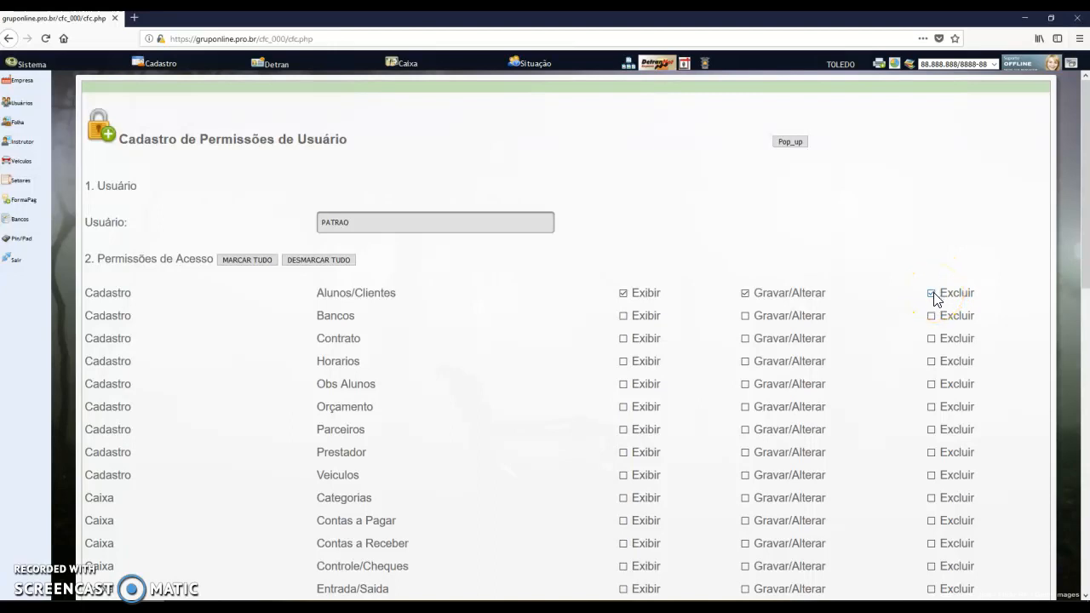
pyautogui.click(623, 316)
pyautogui.click(746, 316)
pyautogui.scroll(-8, 647, 329)
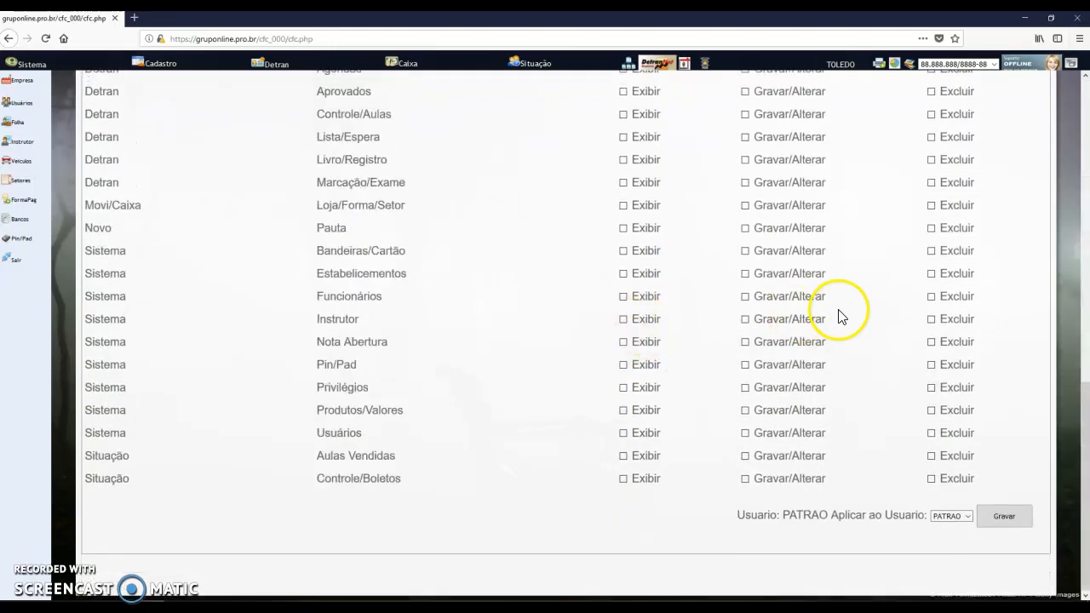
pyautogui.scroll(5, 585, 264)
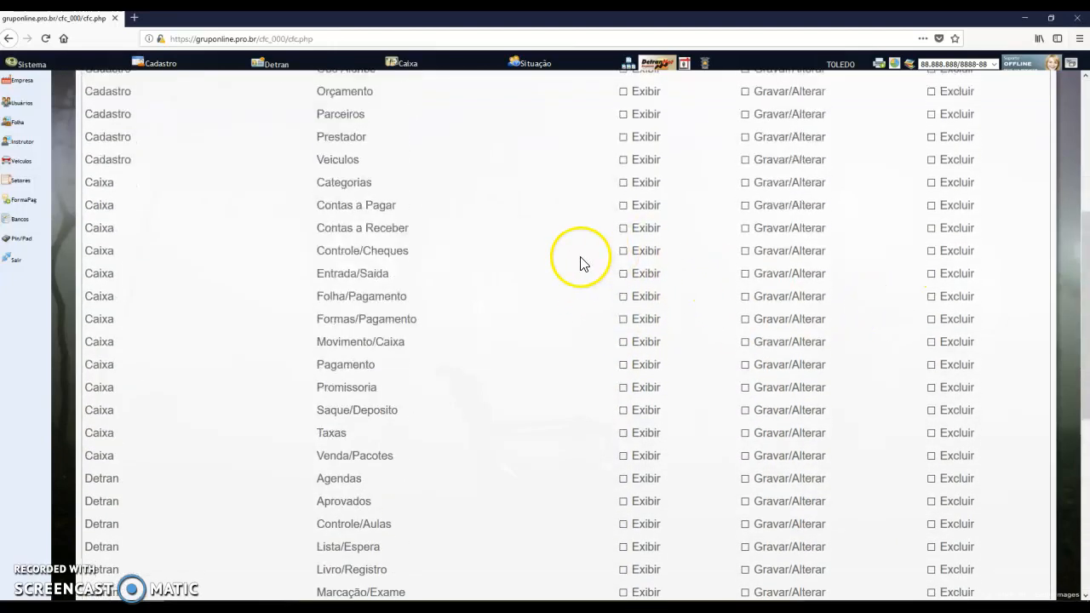
pyautogui.scroll(4, 580, 264)
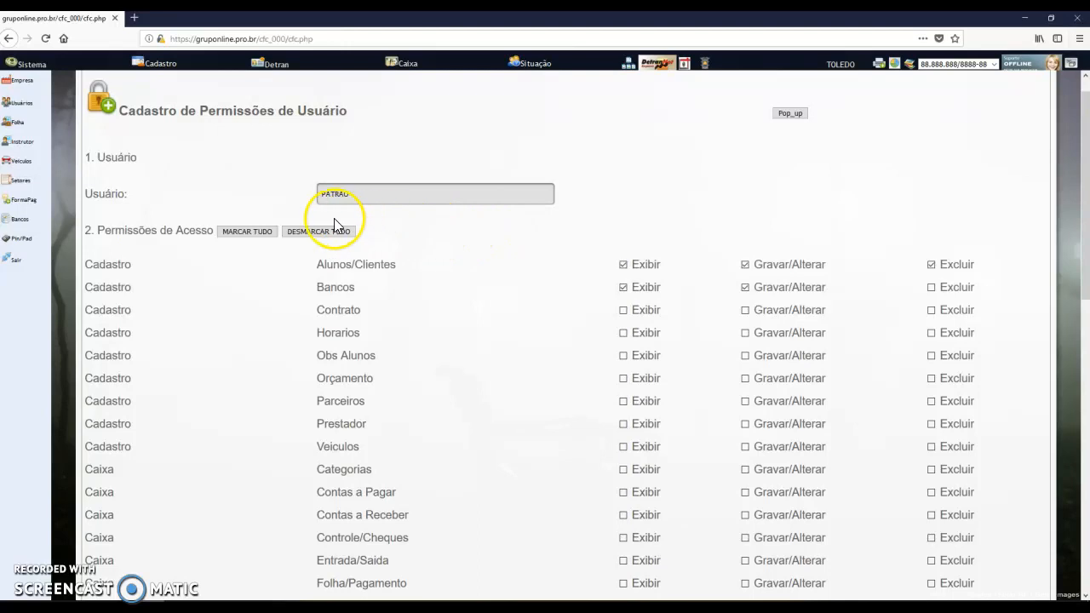
# Tick every Exibir, Gravar/Alterar and Excluir permission with MARCAR TUDO
pyautogui.click(235, 230)
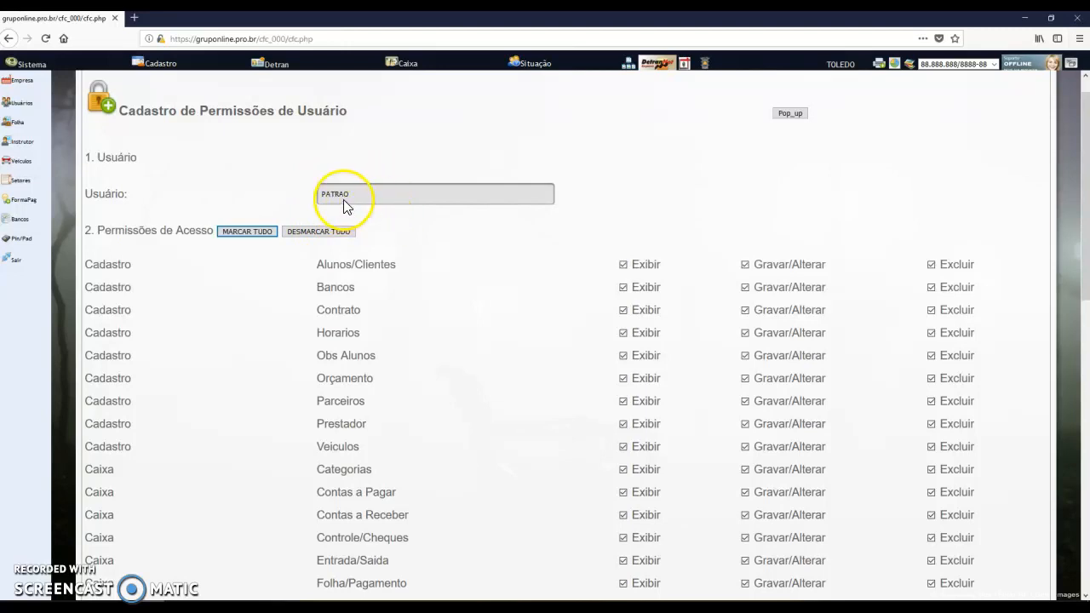
pyautogui.click(234, 232)
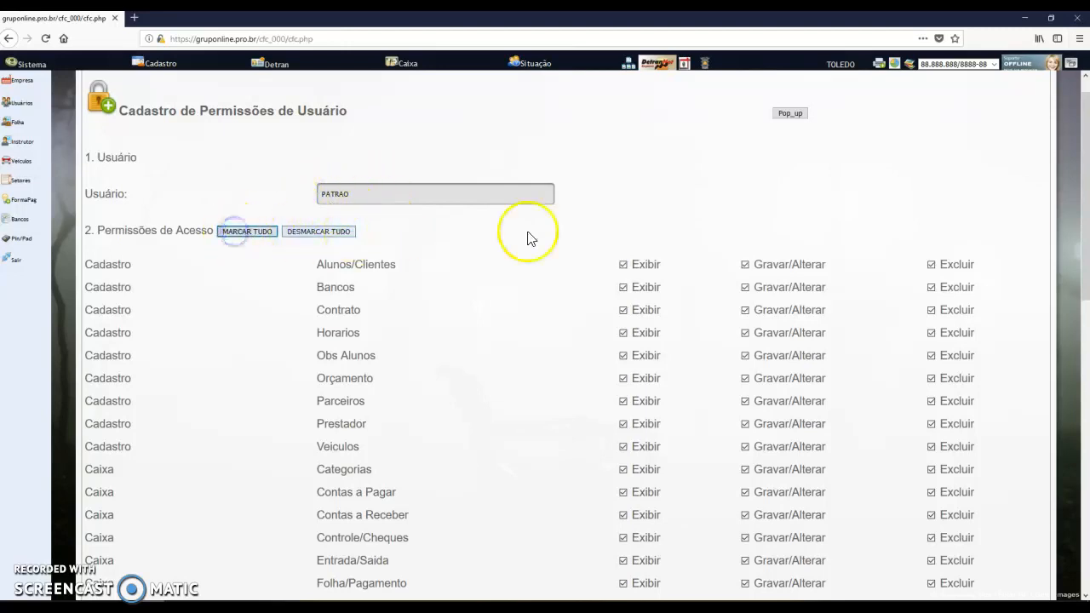
pyautogui.scroll(-6, 856, 263)
pyautogui.scroll(-2, 857, 263)
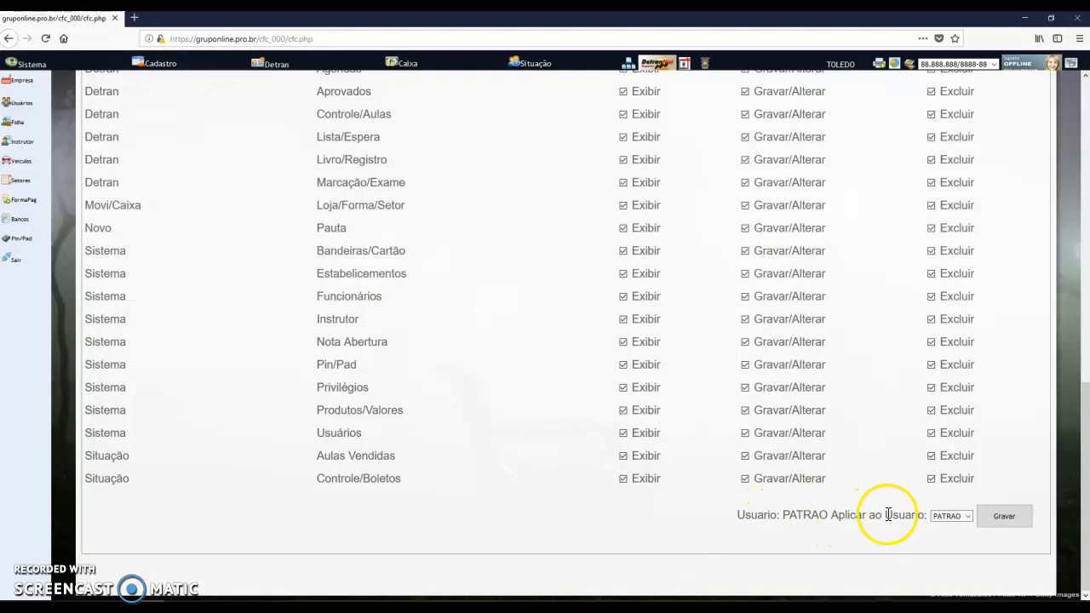
# Choose PATRAO in Aplicar ao Usuario to apply the permissions
pyautogui.click(951, 518)
pyautogui.click(951, 539)
pyautogui.scroll(3, 609, 299)
pyautogui.scroll(-3, 877, 437)
# Save PATRAO's full permissions and confirm changing its privileges again
pyautogui.click(1005, 516)
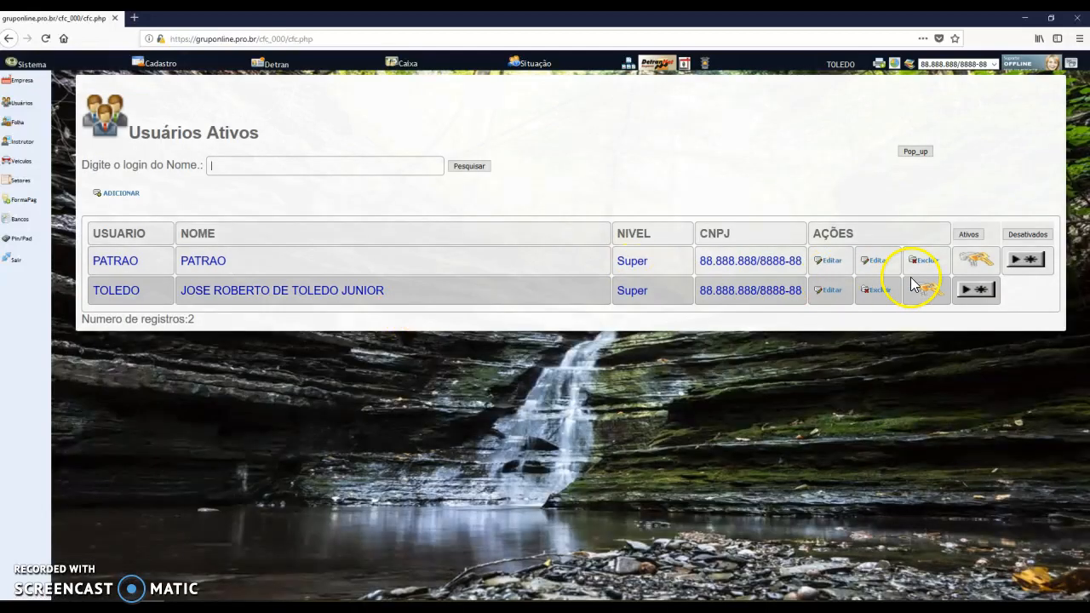
pyautogui.click(979, 262)
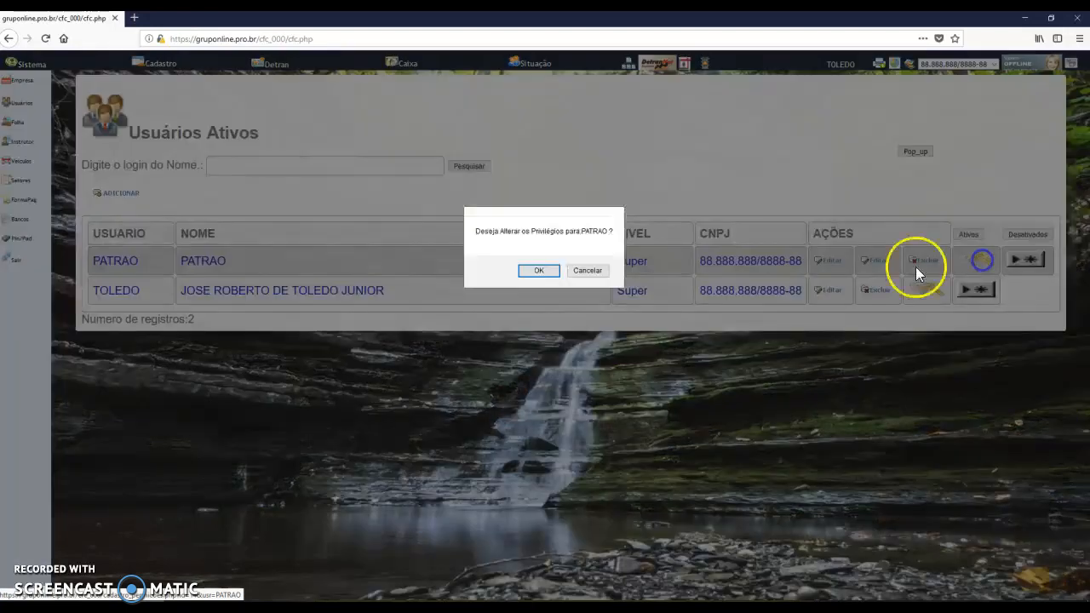
pyautogui.click(537, 272)
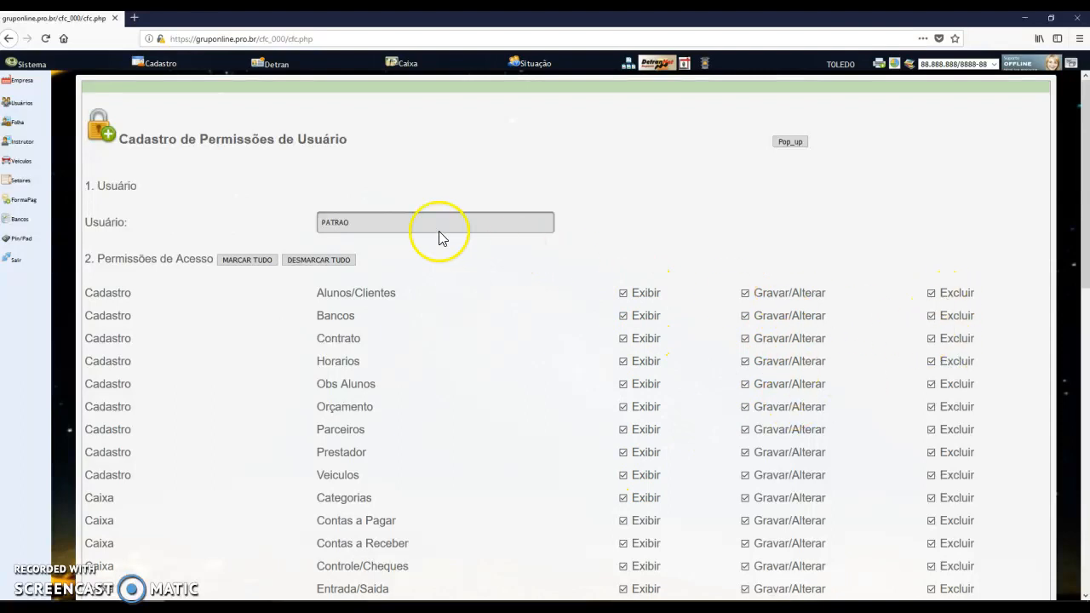
# From the active users list, reopen PATRAO's privileges in the no-delete variant and confirm
pyautogui.click(21, 103)
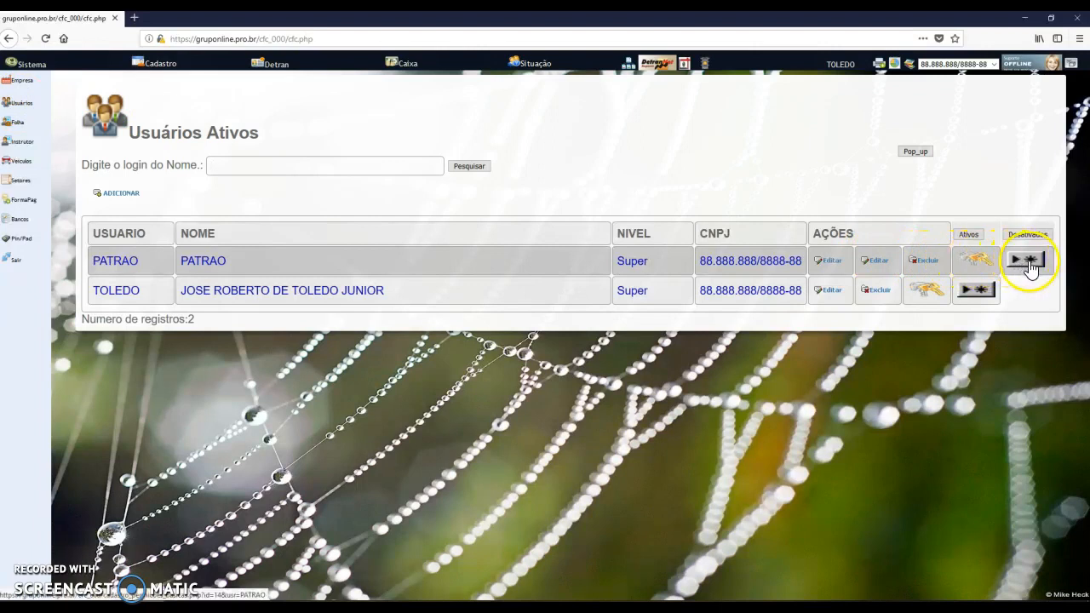
pyautogui.click(1029, 260)
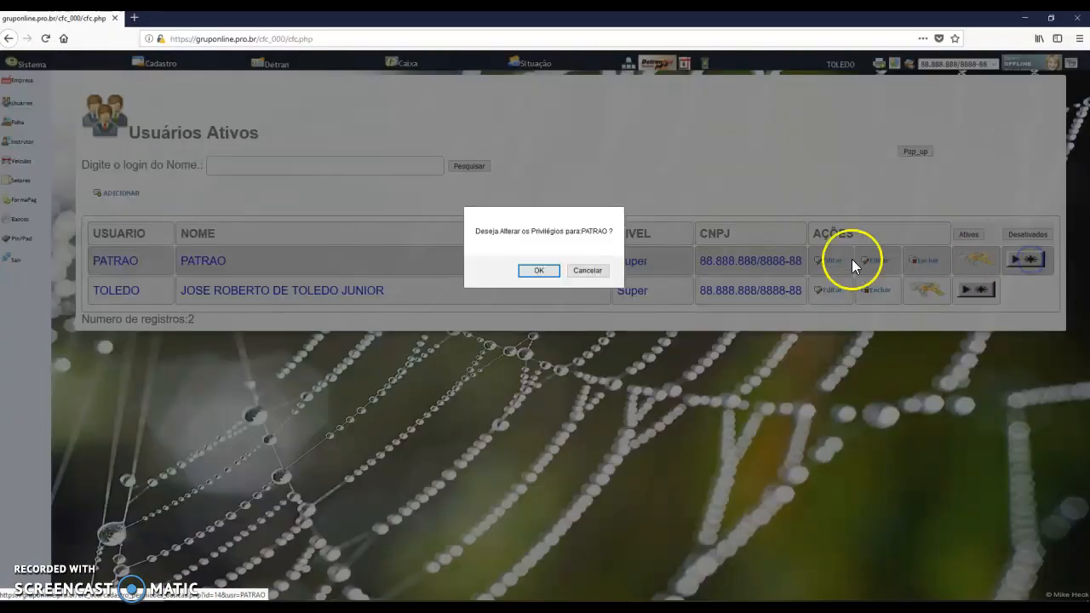
pyautogui.click(540, 270)
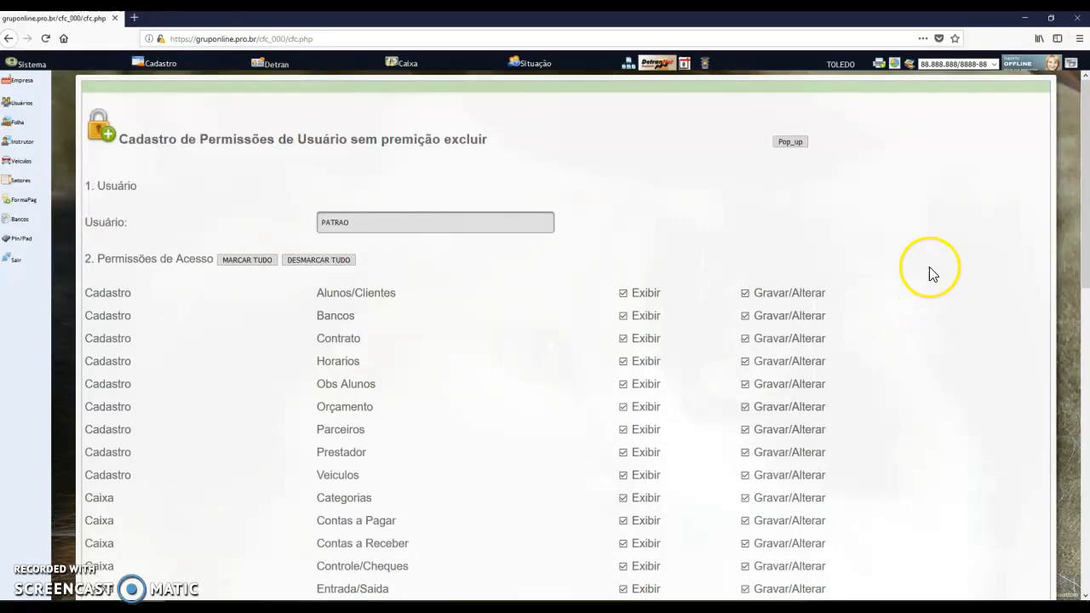
# Review PATRAO's no-delete form, with Exibir and Gravar/Alterar ticked from Cadastro through Sistema
pyautogui.scroll(-7, 937, 332)
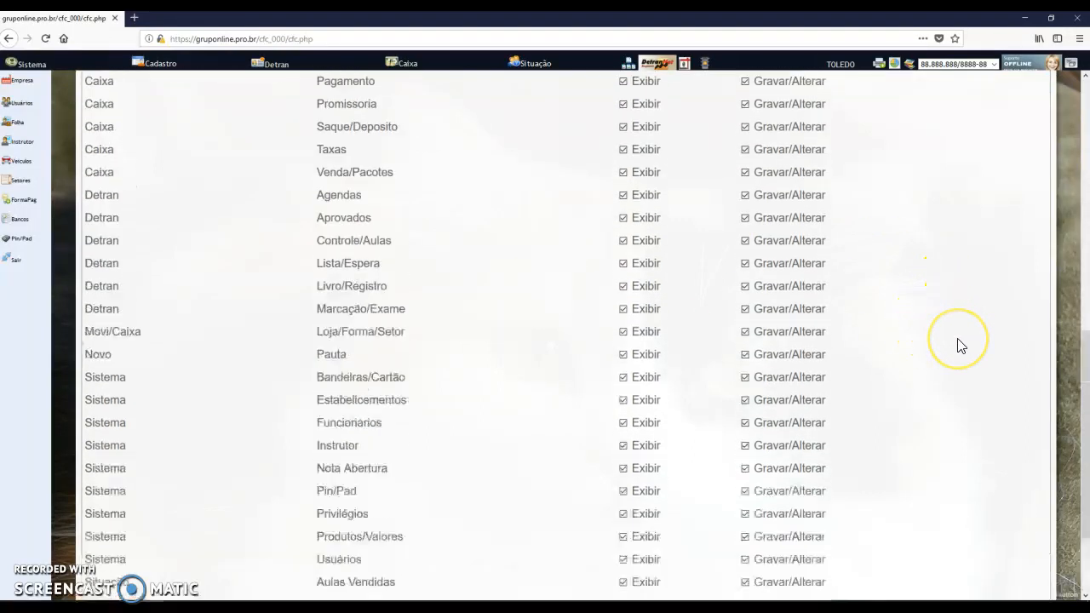
pyautogui.scroll(8, 961, 344)
pyautogui.scroll(-1, 956, 307)
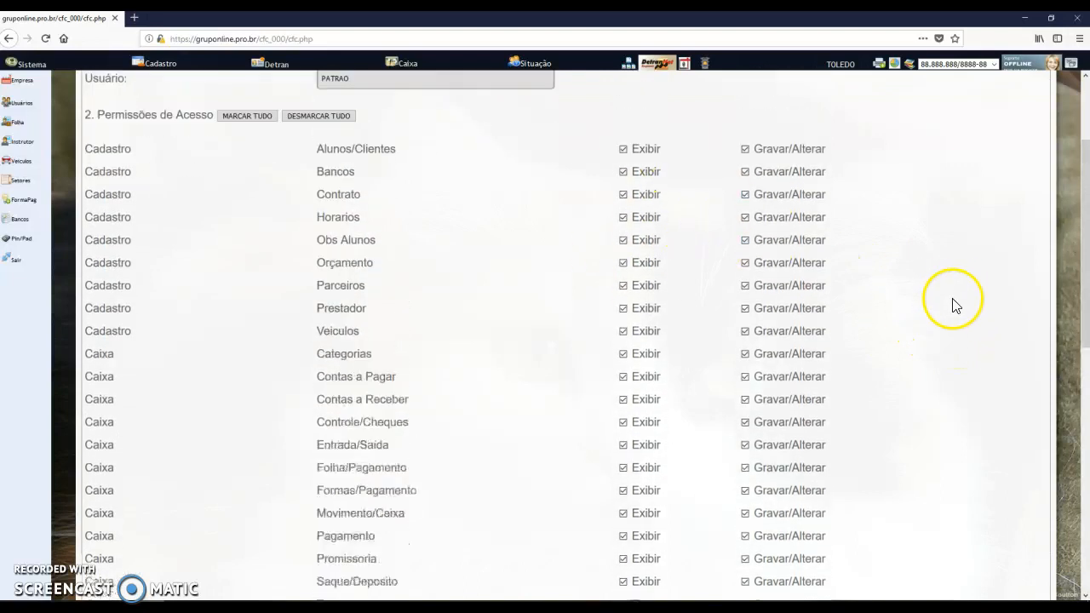
pyautogui.scroll(-5, 956, 307)
pyautogui.scroll(1, 956, 344)
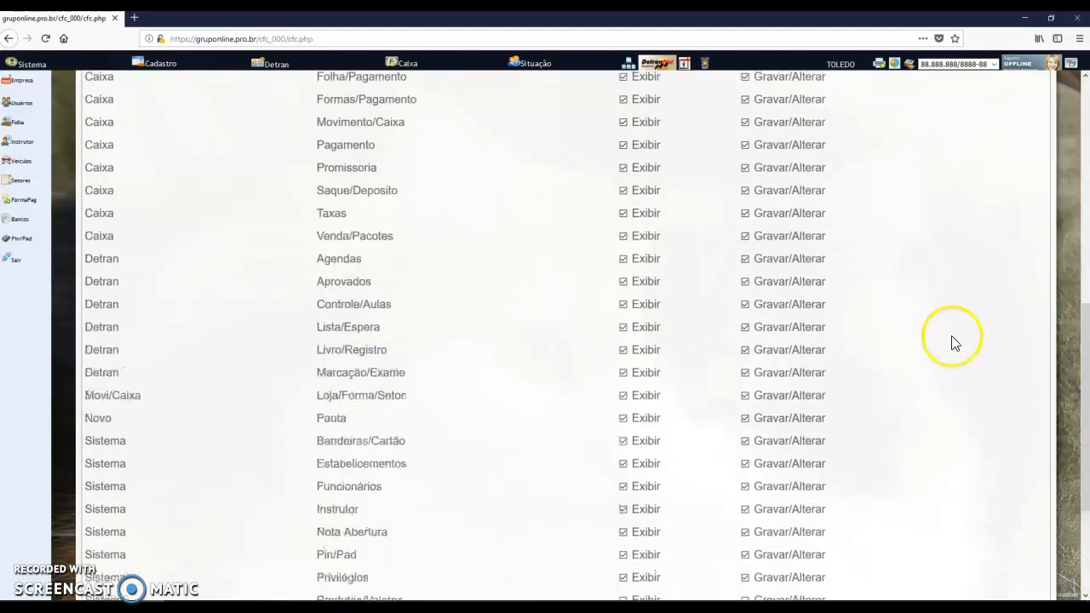
pyautogui.scroll(6, 954, 341)
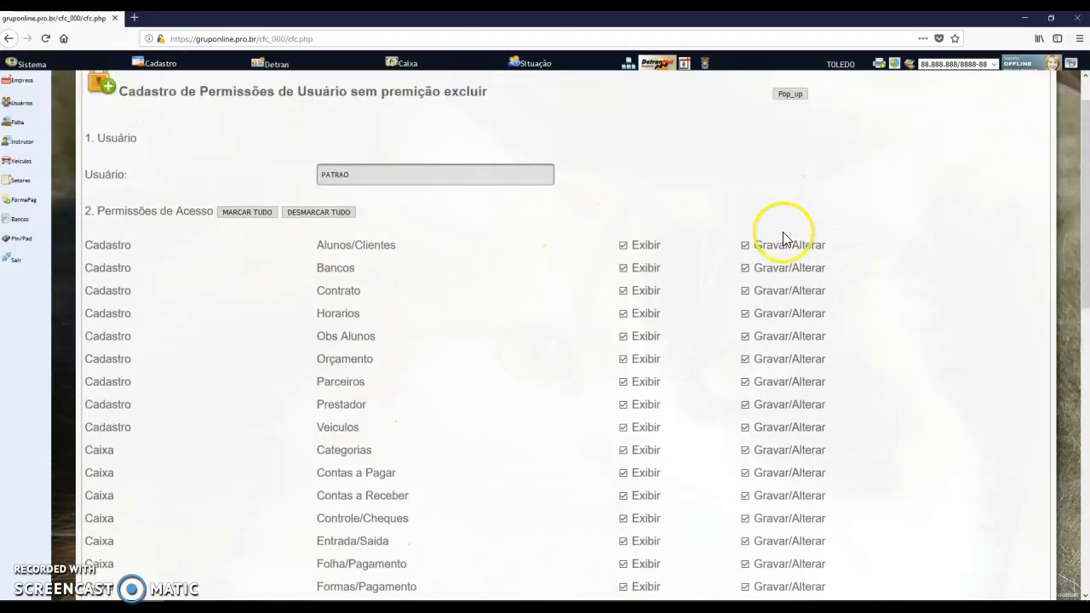
pyautogui.scroll(1, 782, 242)
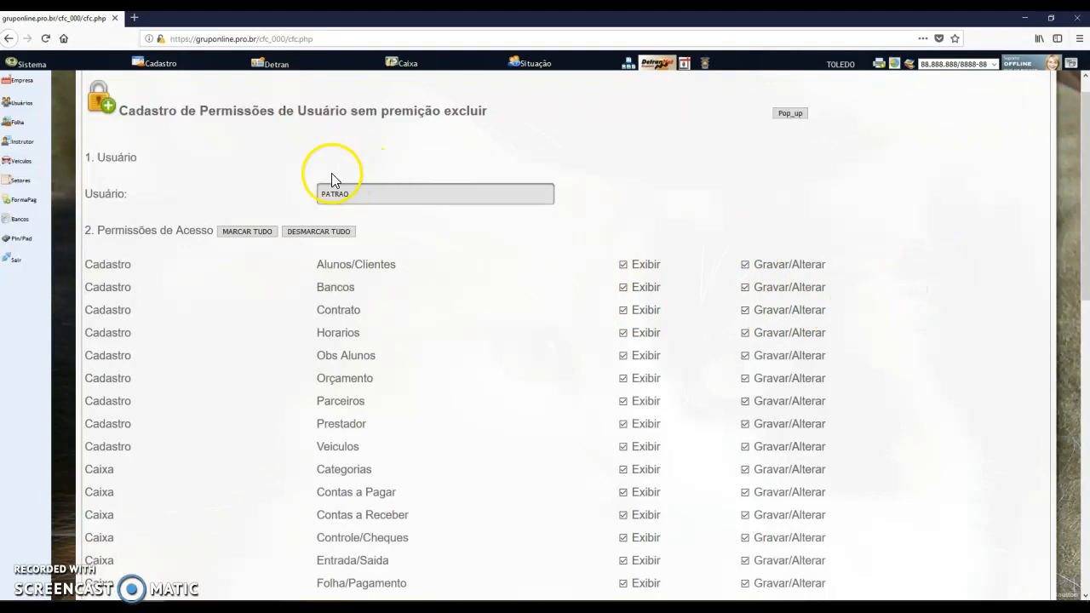
# Create user FINANCEIRO (name and login FINANCEIRO) with a password and sector Financeiro
pyautogui.click(22, 102)
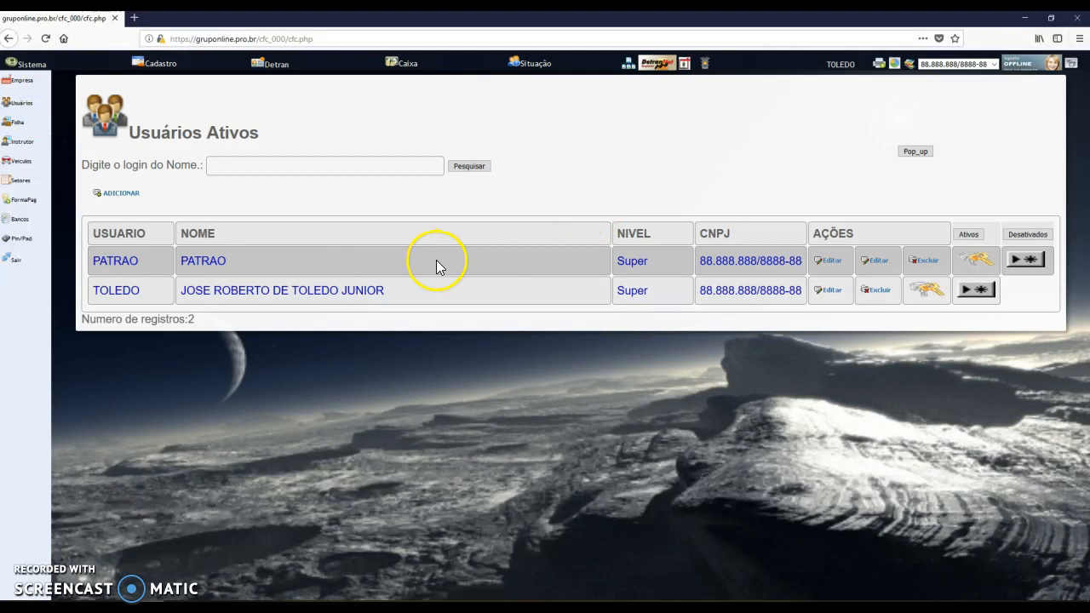
pyautogui.click(117, 193)
pyautogui.click(174, 137)
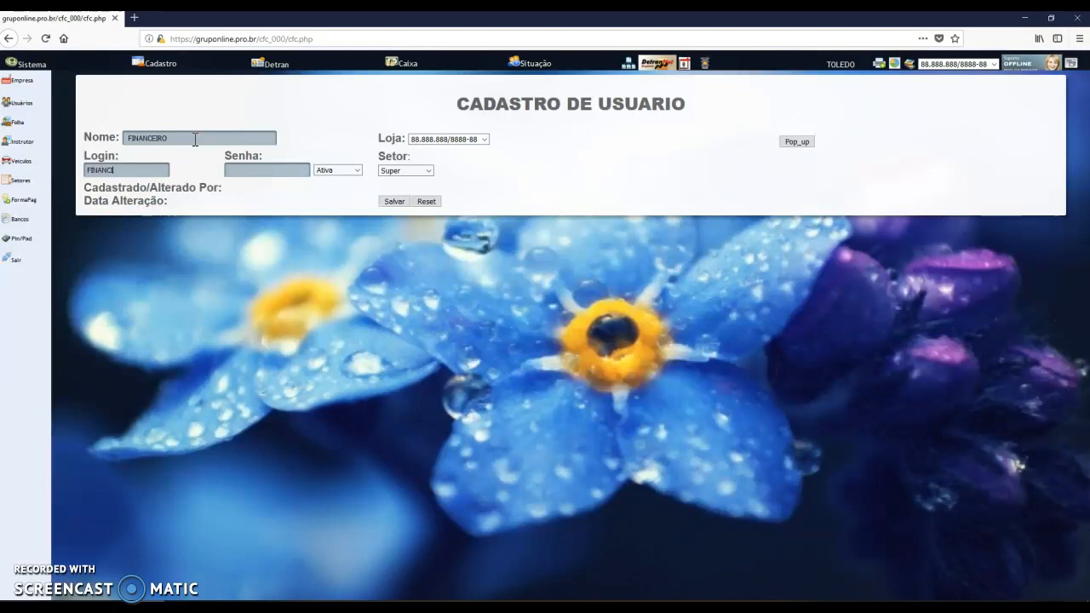
pyautogui.press('Tab')
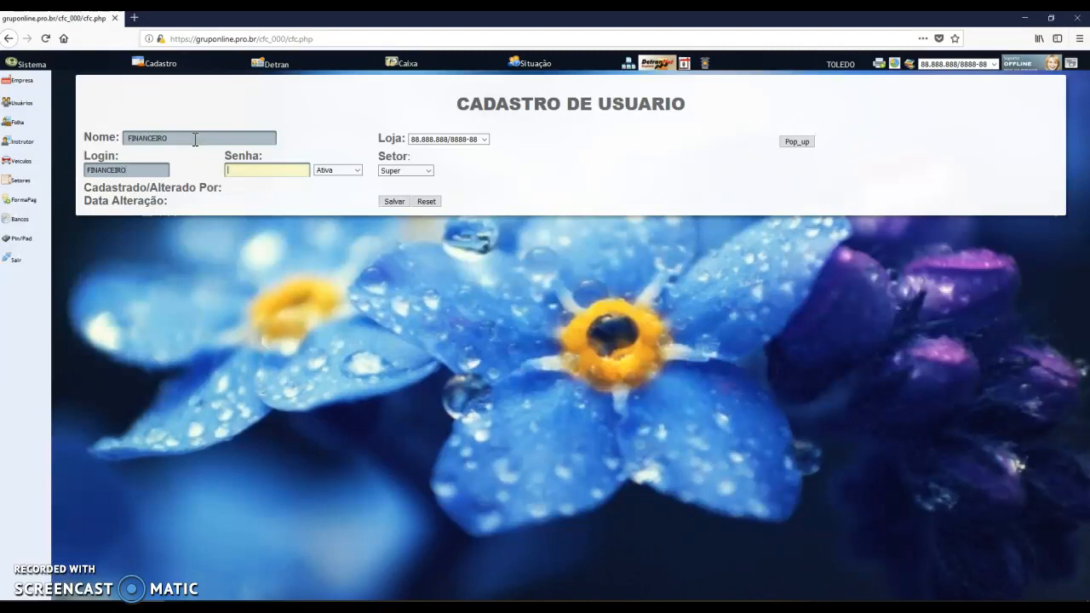
pyautogui.write('••••••')
pyautogui.press('Tab')
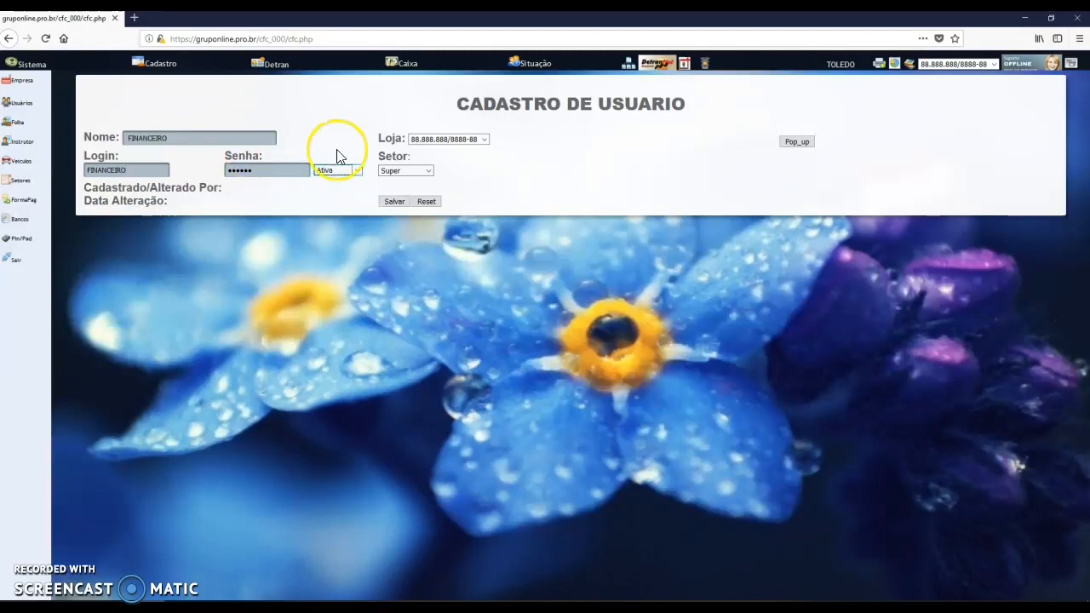
pyautogui.click(399, 170)
pyautogui.click(402, 195)
pyautogui.click(392, 201)
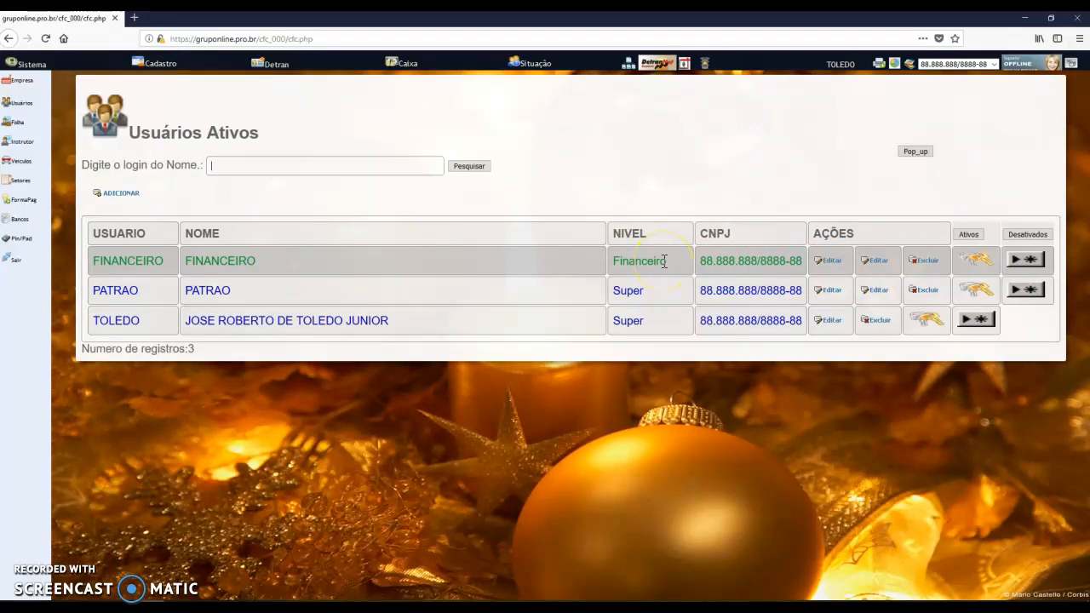
# Tick every permission for FINANCEIRO with MARCAR TUDO and save them
pyautogui.click(1028, 261)
pyautogui.click(548, 269)
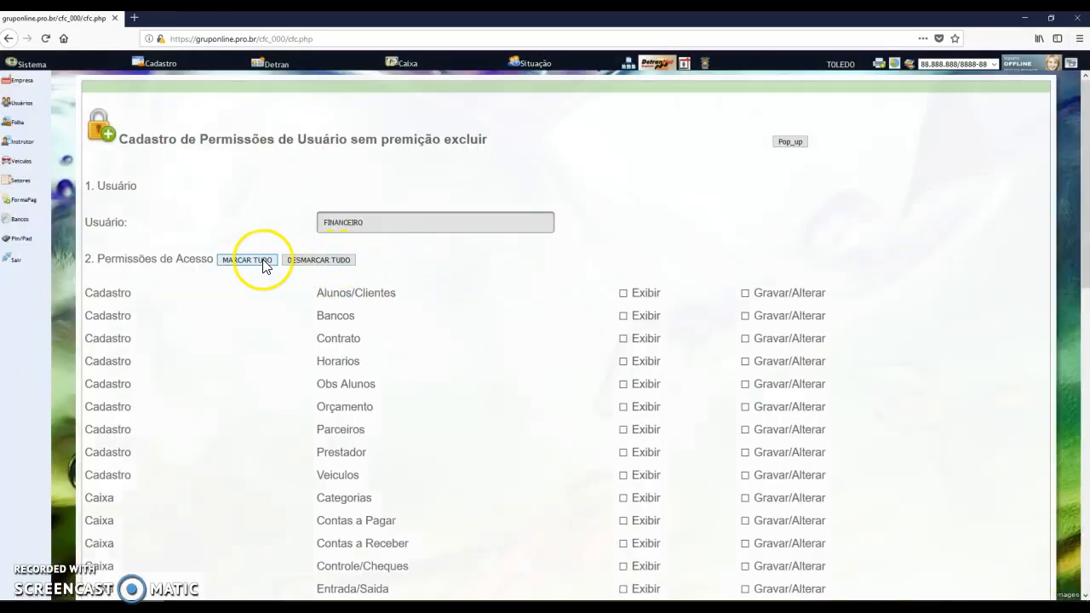
pyautogui.click(261, 263)
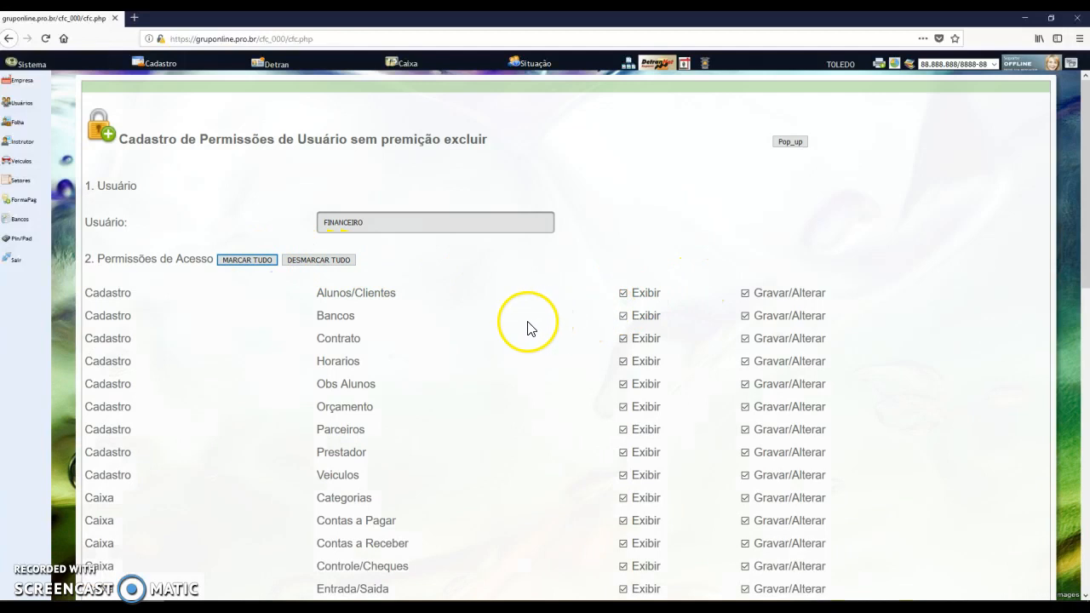
pyautogui.scroll(-3, 518, 343)
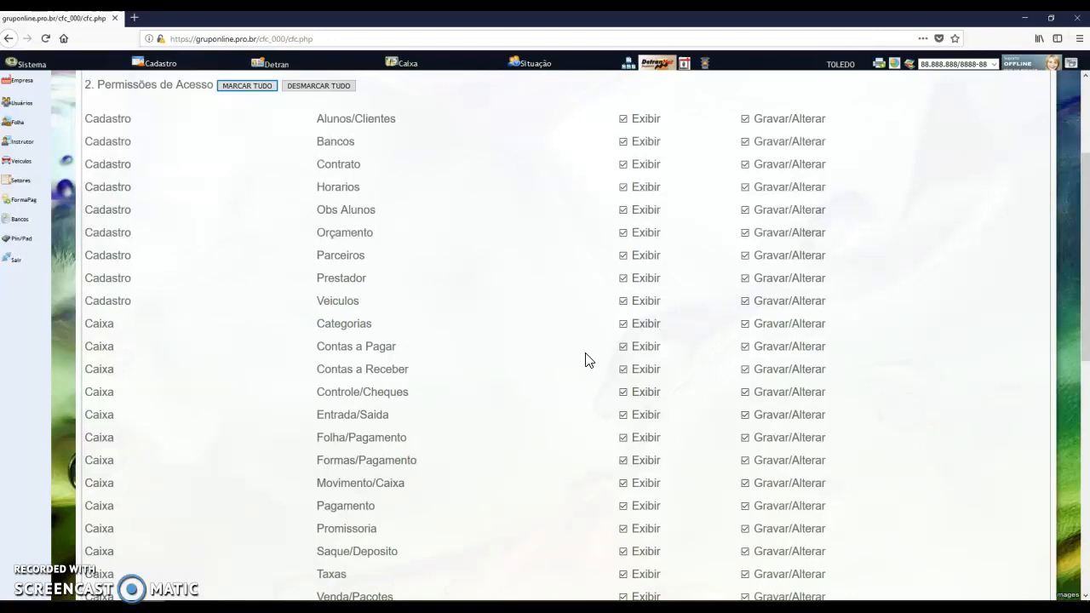
pyautogui.scroll(-1, 647, 361)
pyautogui.scroll(-10, 648, 361)
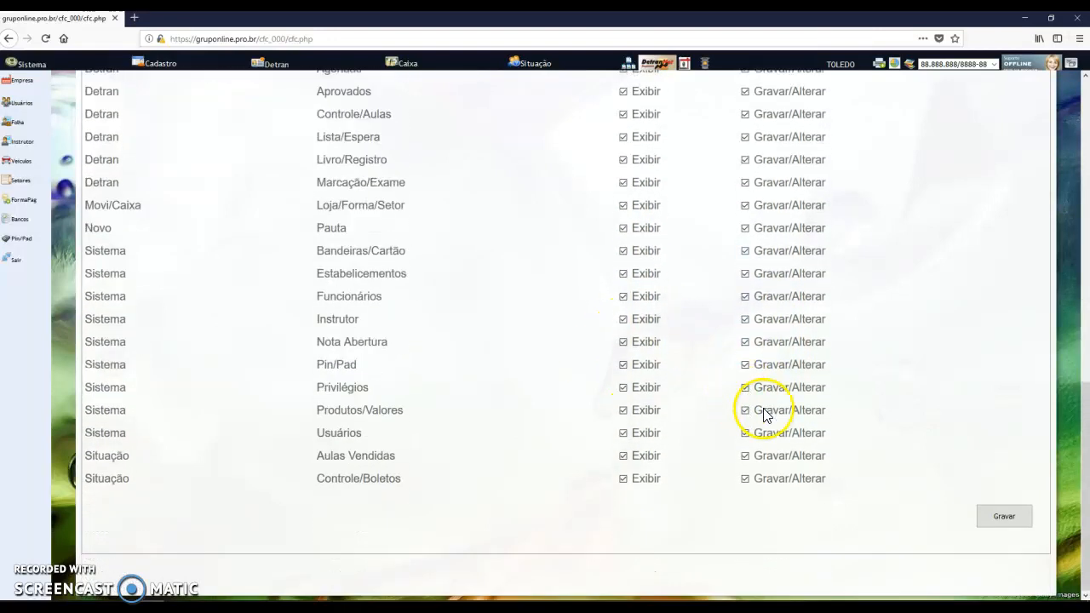
pyautogui.click(1002, 515)
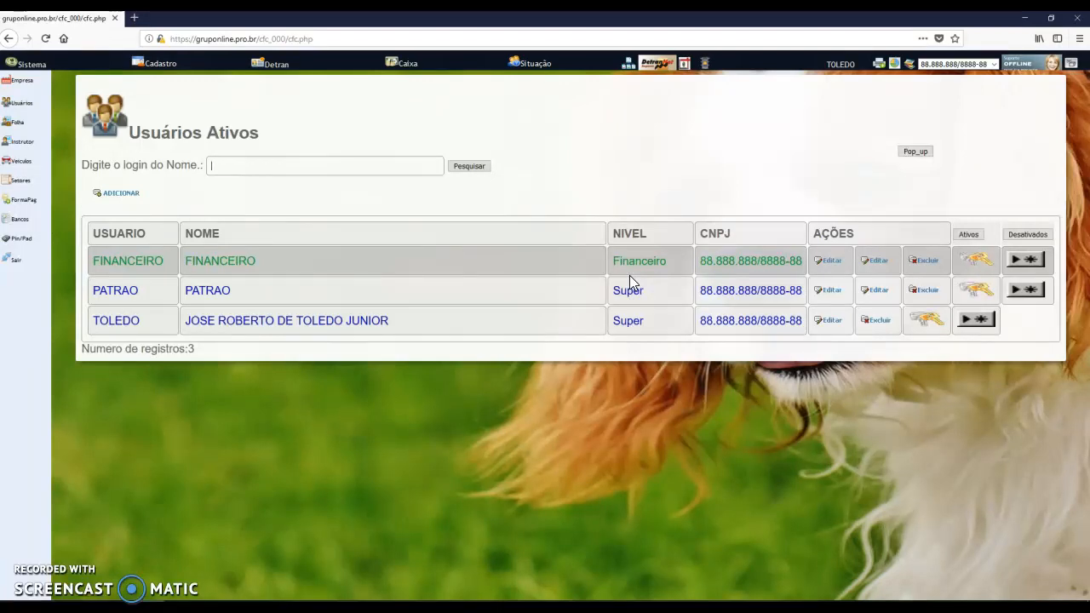
# Reopen FINANCEIRO's privileges and allow deleting Caixa Pagamento records
pyautogui.click(976, 259)
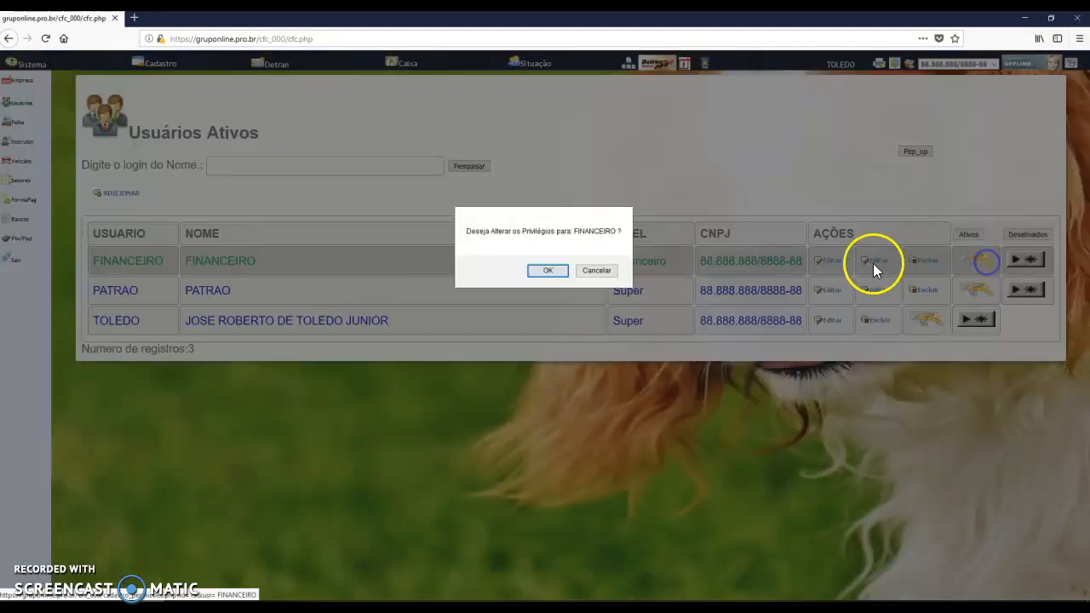
pyautogui.click(549, 271)
pyautogui.click(608, 234)
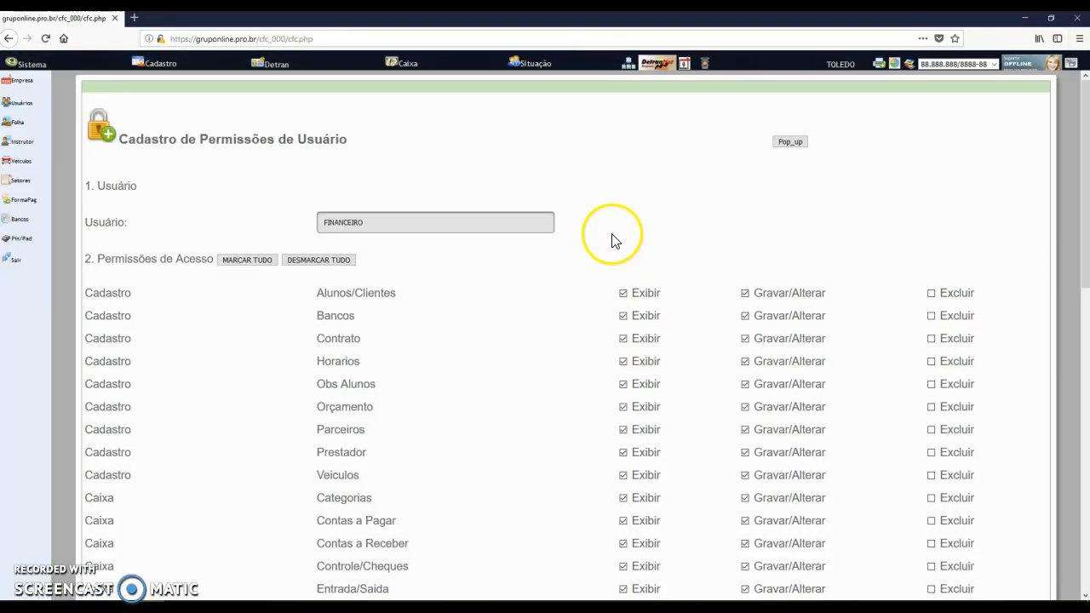
pyautogui.scroll(-2, 705, 272)
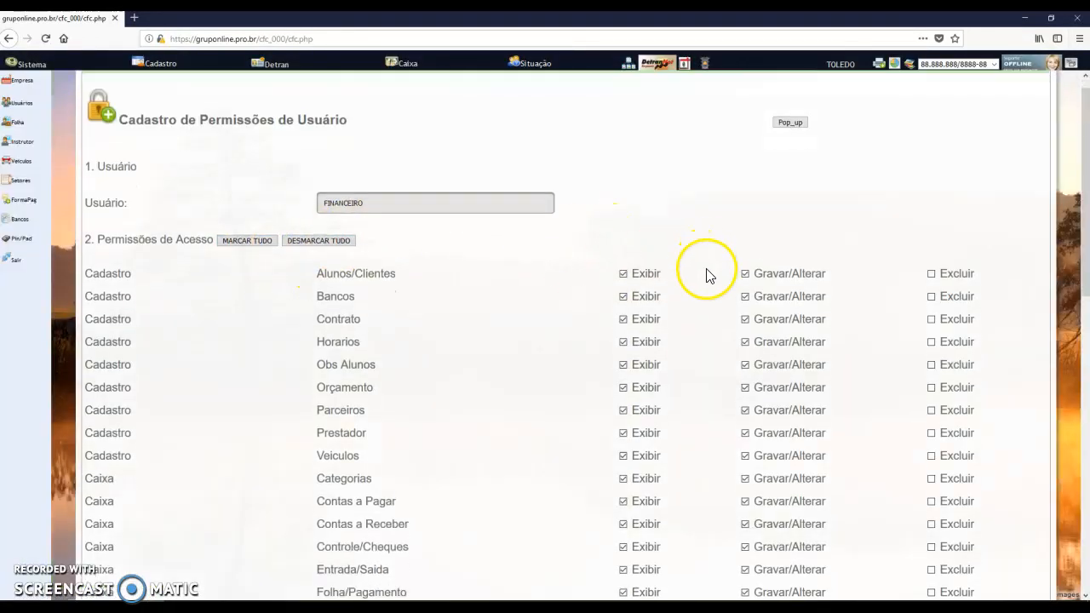
pyautogui.scroll(-1, 784, 304)
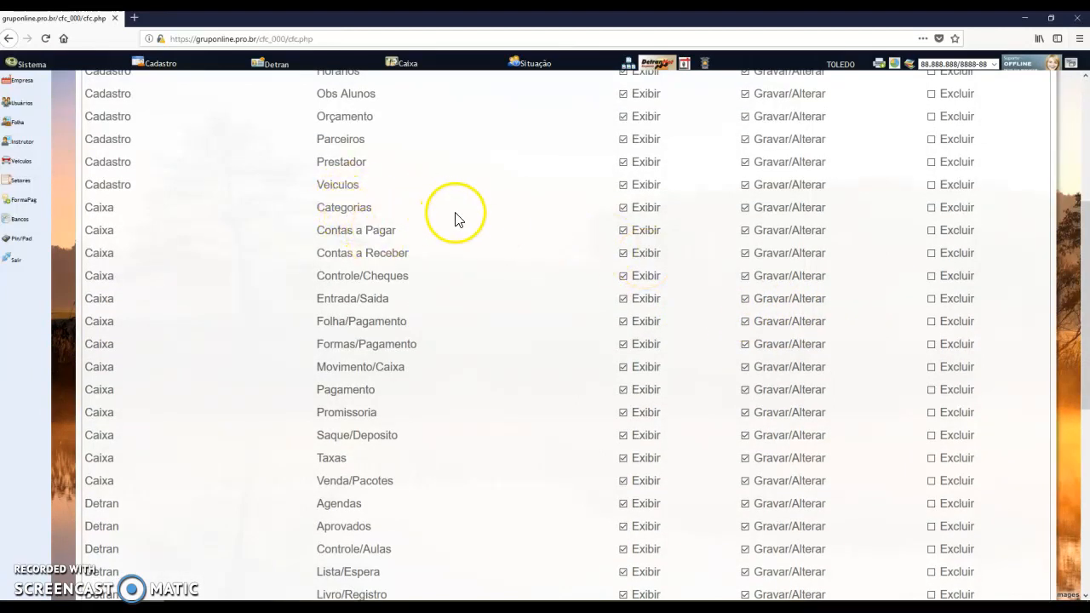
pyautogui.scroll(-1, 433, 236)
pyautogui.scroll(-2, 432, 237)
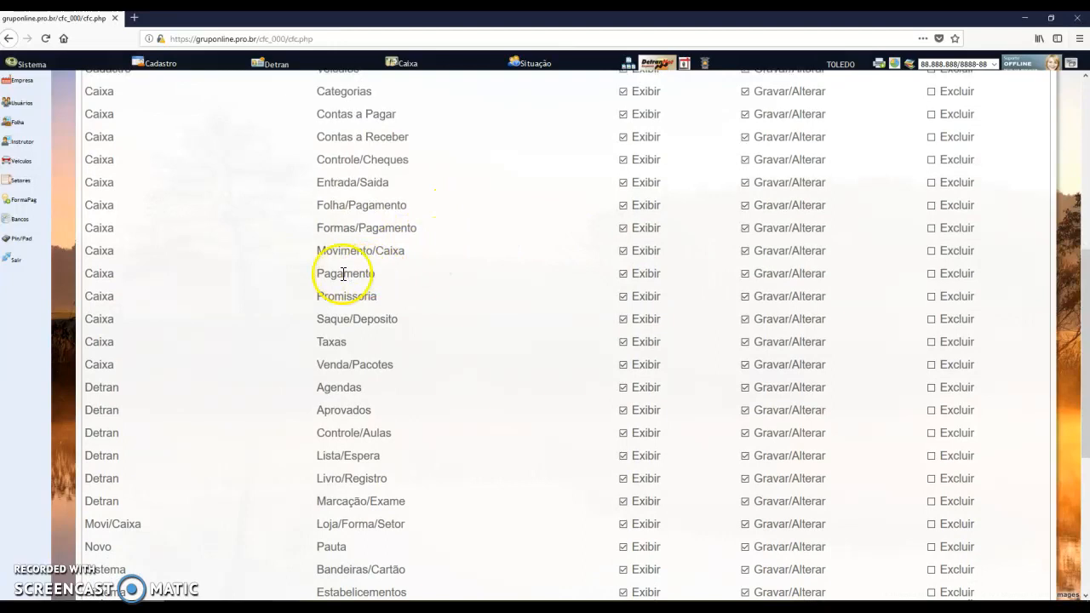
pyautogui.moveTo(338, 274); pyautogui.dragTo(376, 276)
pyautogui.click(932, 273)
# Also allow FINANCEIRO to delete Detran Aprovados records
pyautogui.scroll(-2, 503, 305)
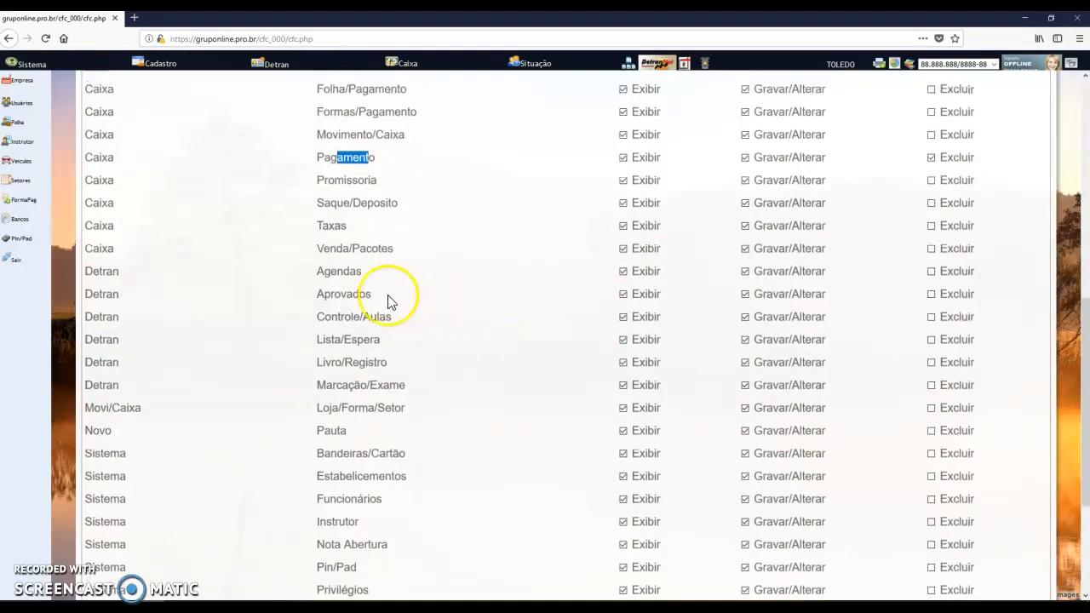
pyautogui.scroll(-1, 375, 305)
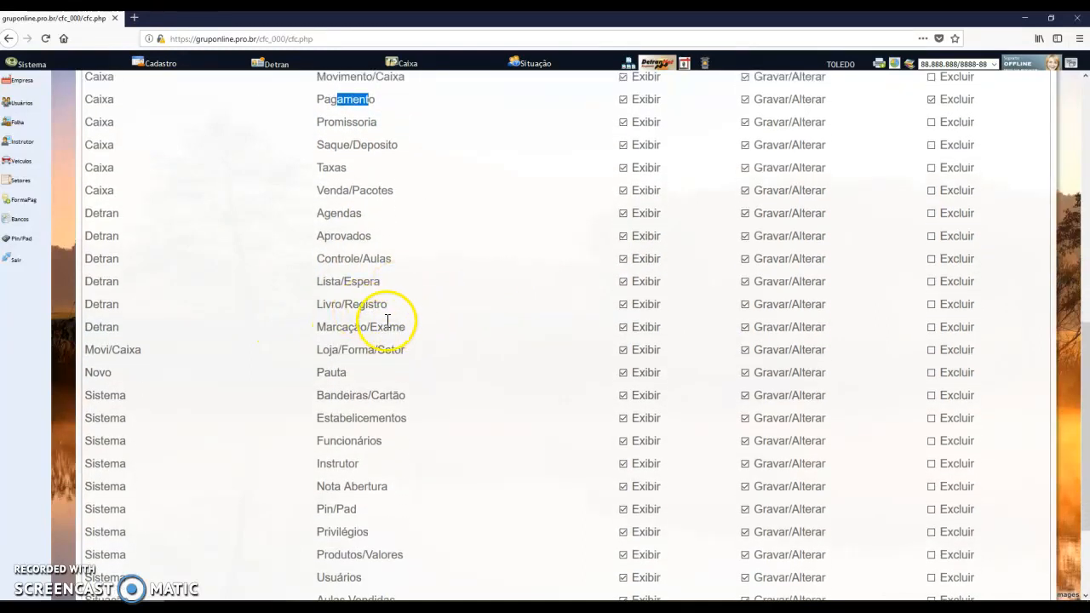
pyautogui.moveTo(353, 242); pyautogui.dragTo(326, 241)
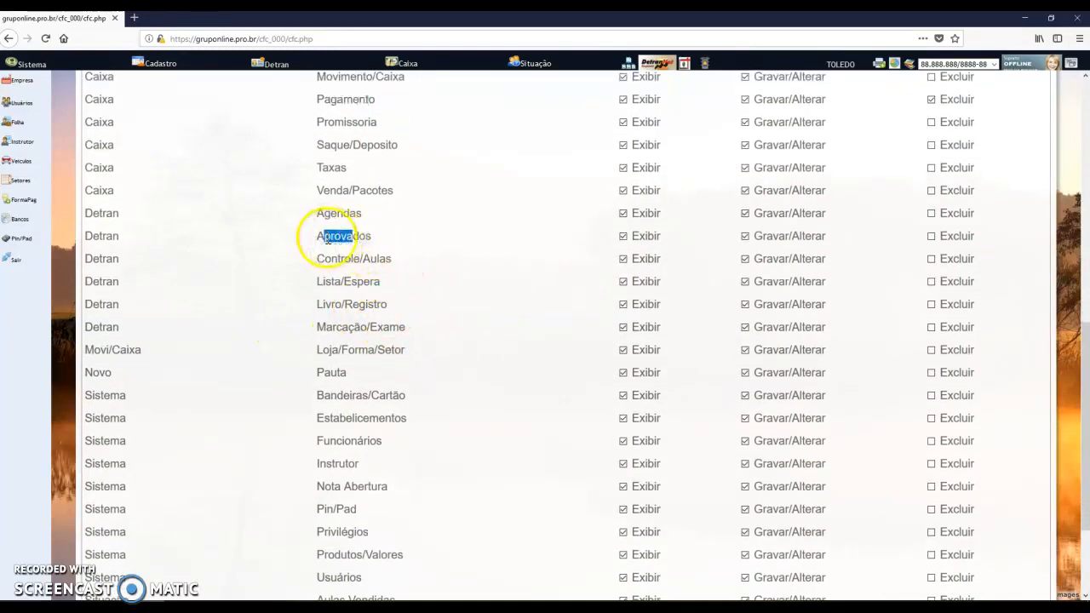
pyautogui.click(932, 237)
# Check the Aplicar ao Usuario user list, then return to the active users list
pyautogui.scroll(2, 937, 207)
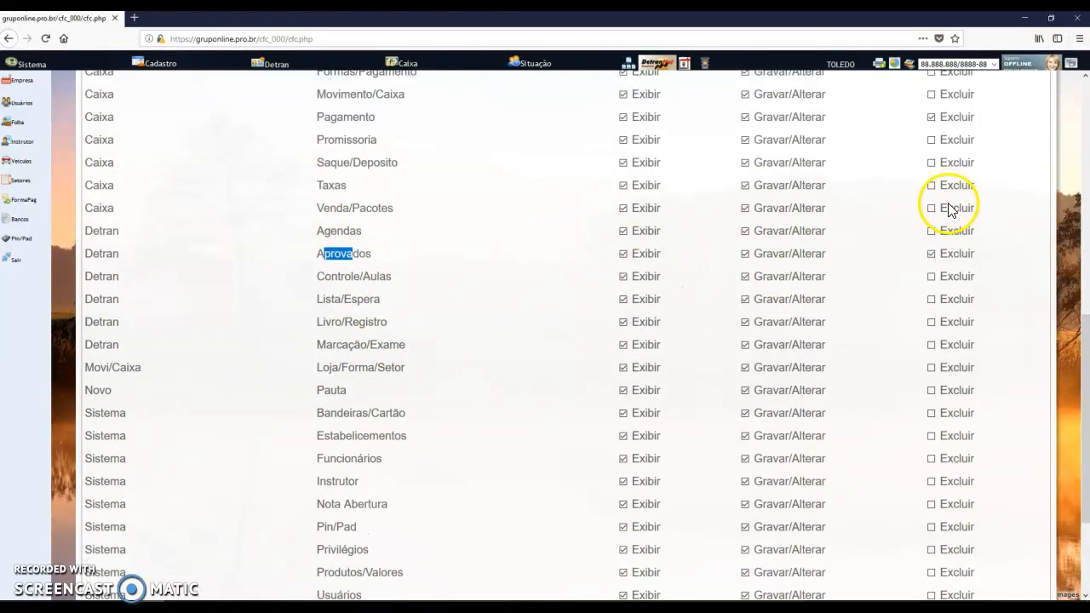
pyautogui.scroll(-5, 924, 166)
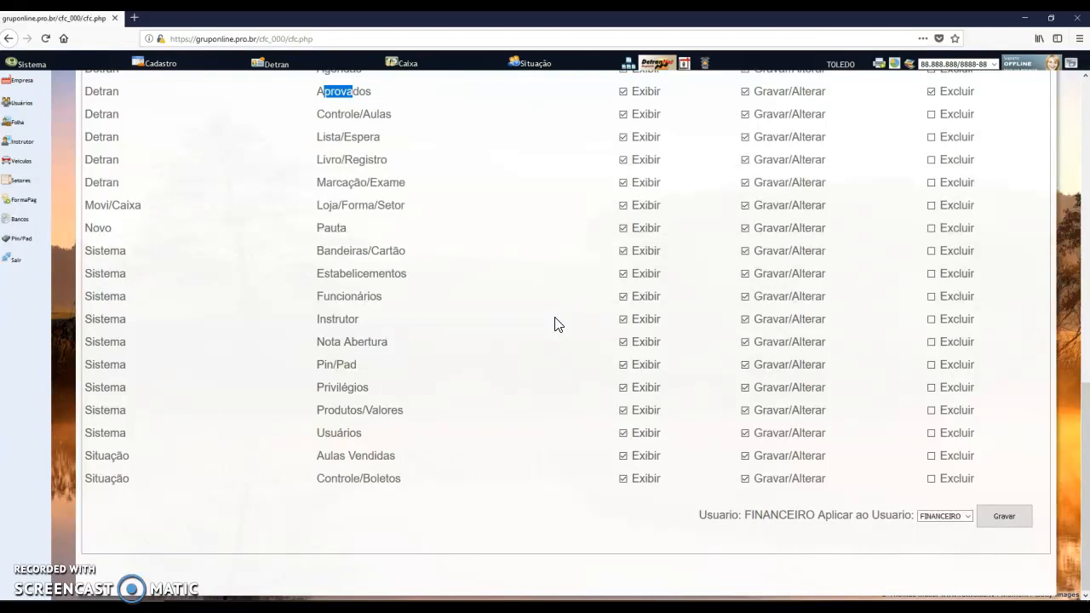
pyautogui.scroll(10, 477, 340)
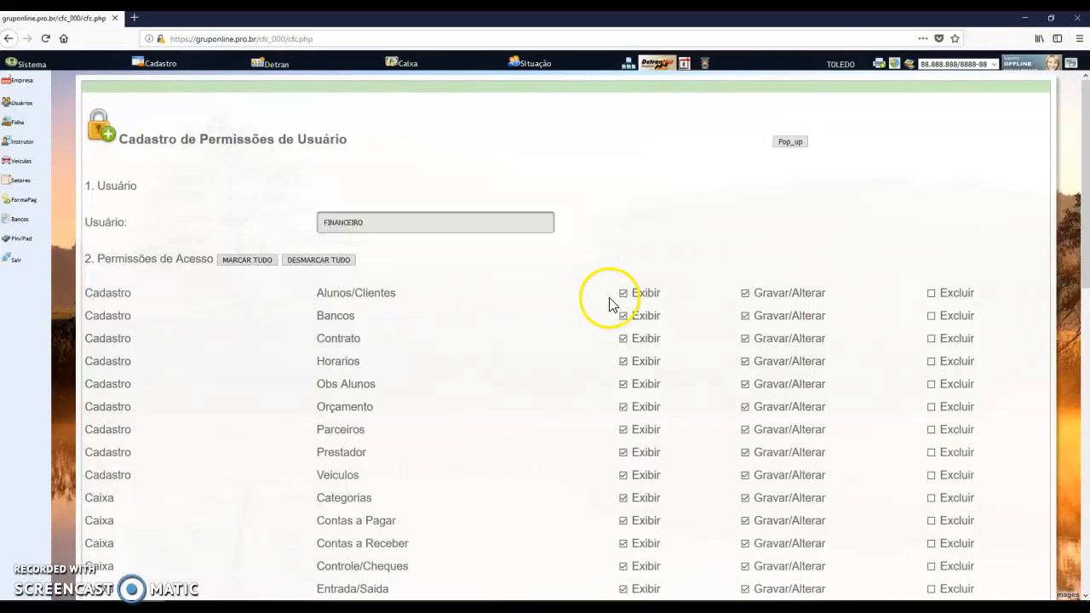
pyautogui.scroll(-10, 608, 297)
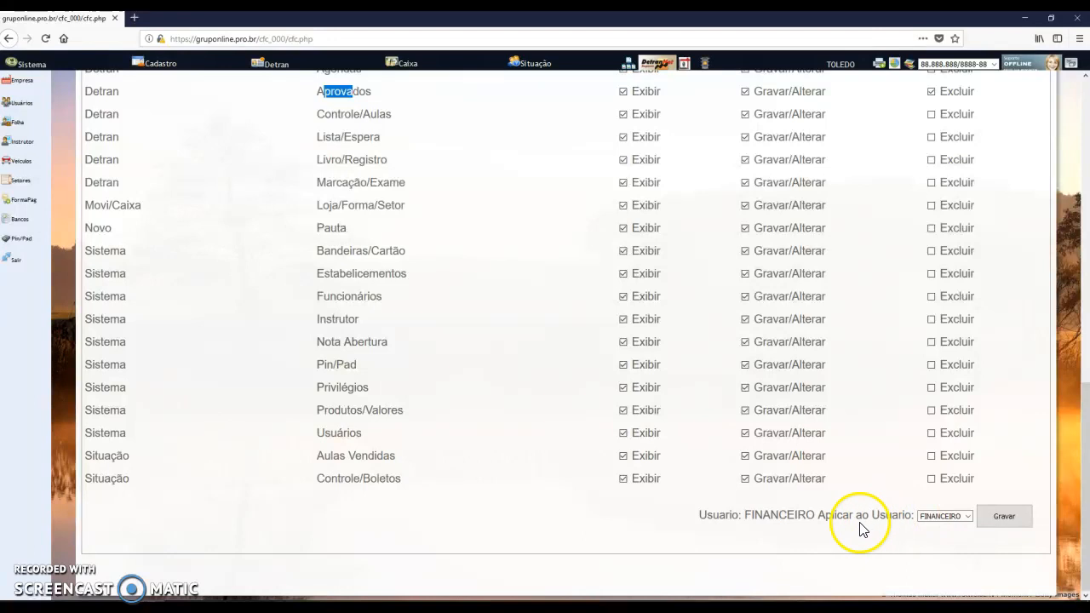
pyautogui.moveTo(787, 515); pyautogui.dragTo(915, 515)
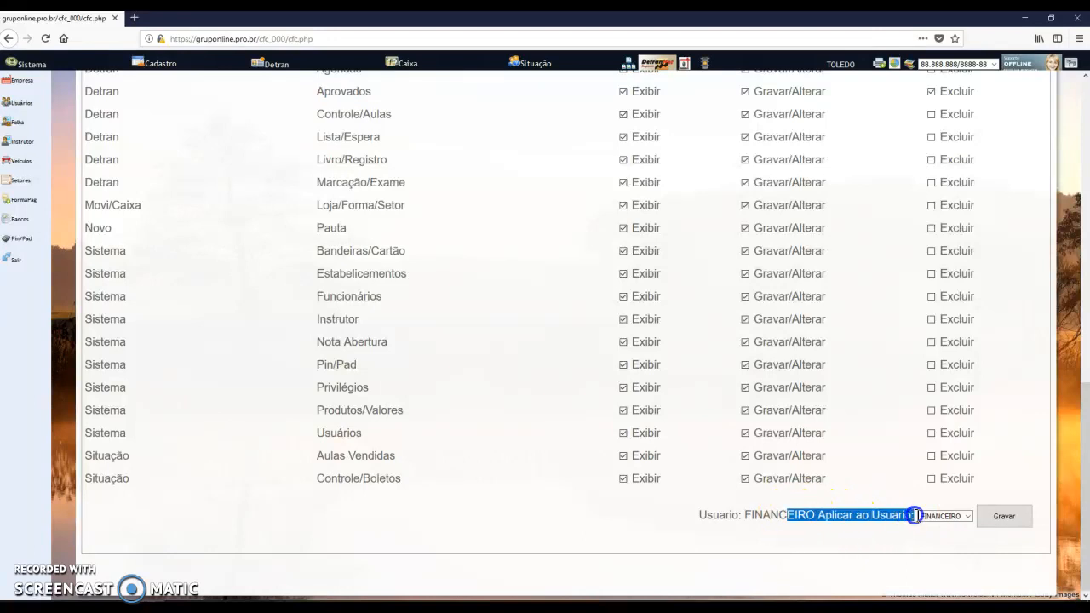
pyautogui.click(943, 517)
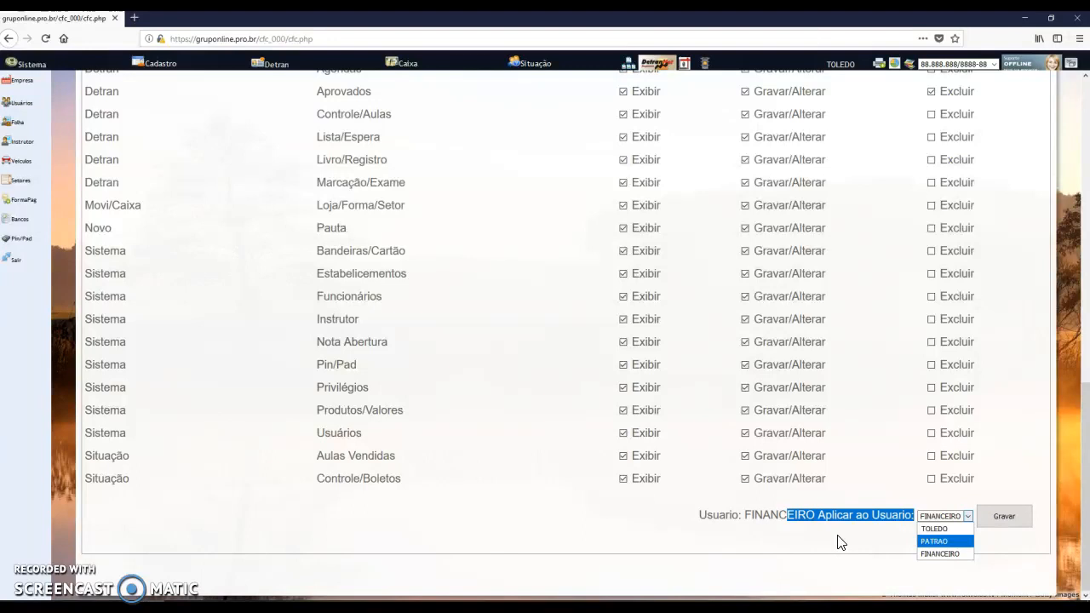
pyautogui.scroll(10, 537, 425)
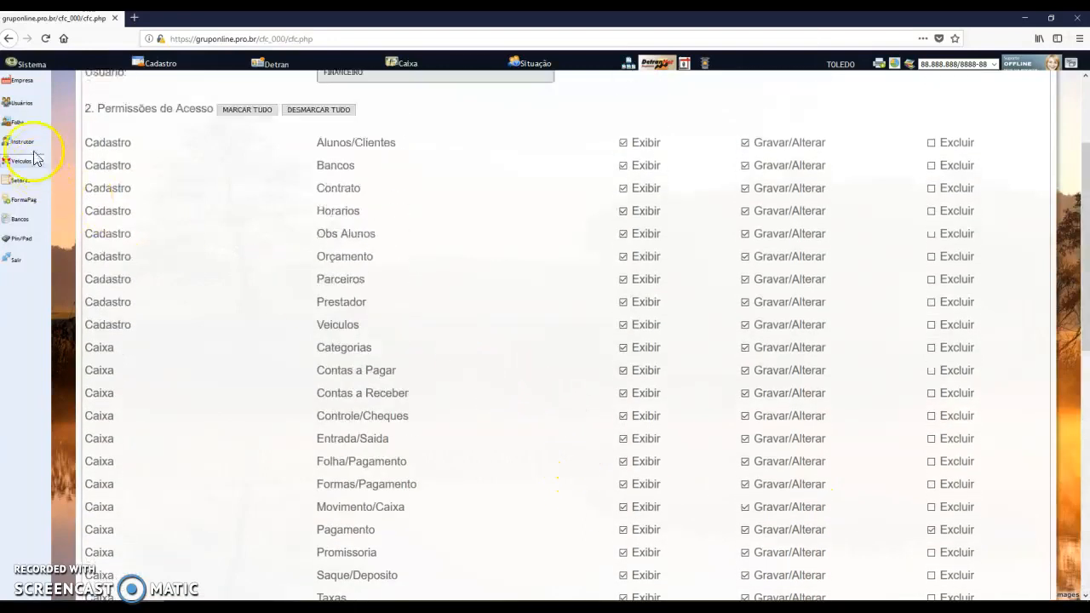
pyautogui.click(23, 105)
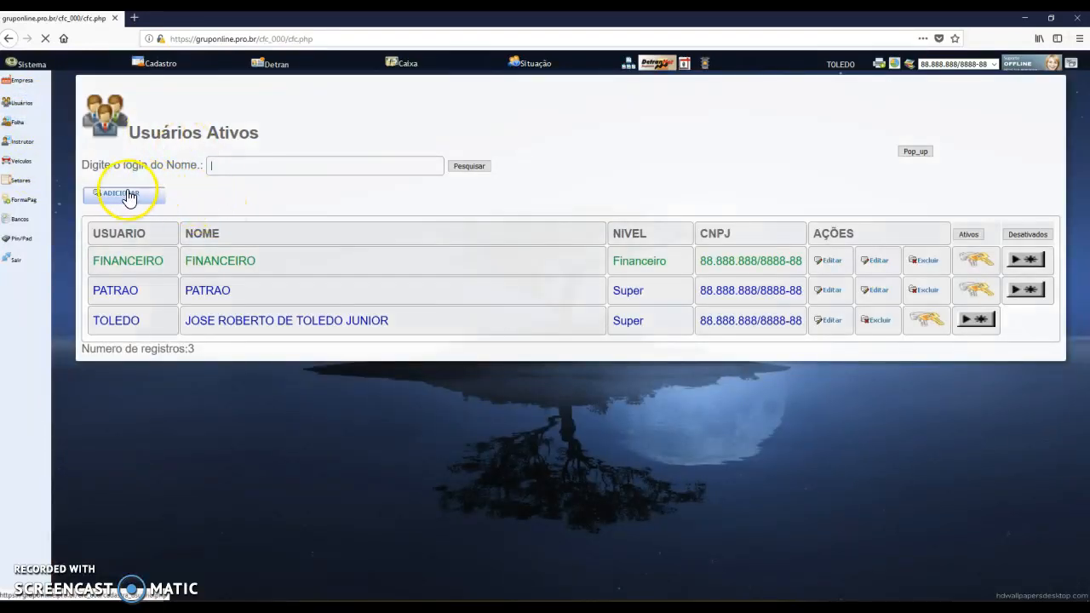
# Add user RECEPCAO with login RECECAO, a password, and sector Recepção
pyautogui.click(122, 192)
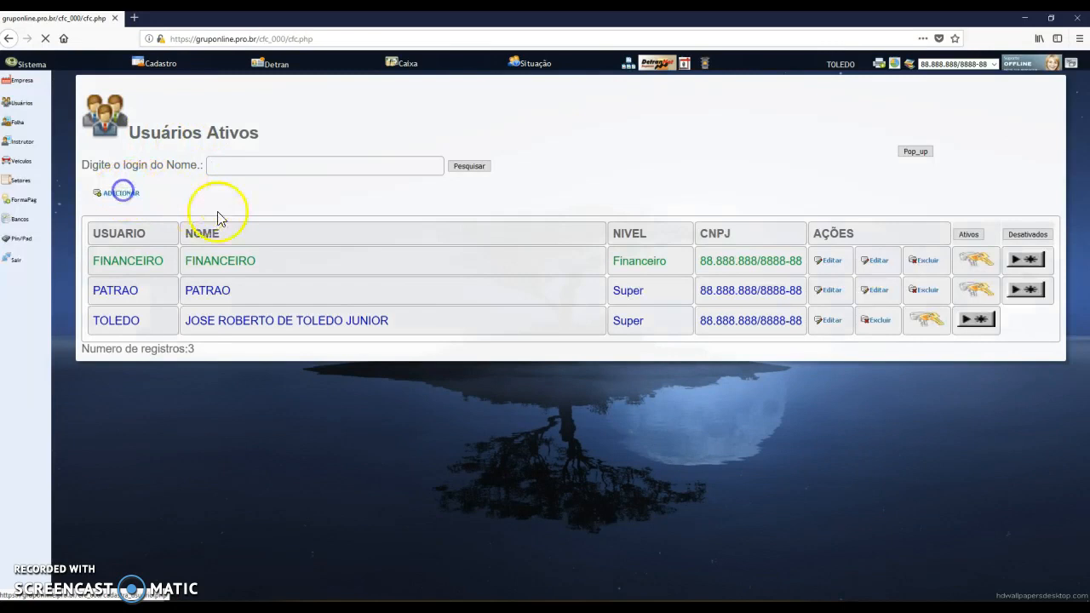
pyautogui.click(180, 139)
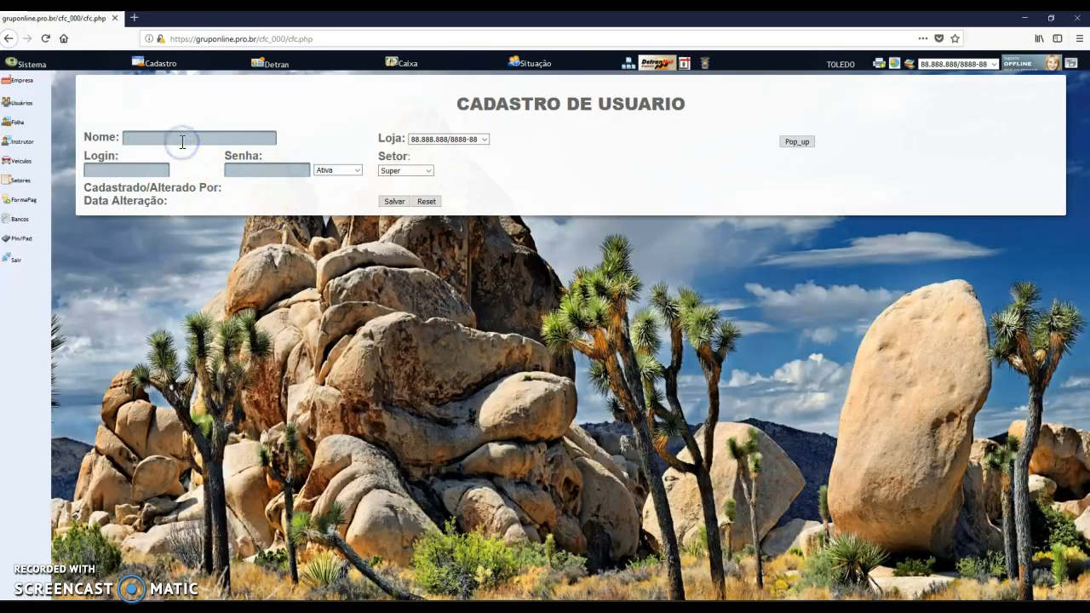
pyautogui.write('RECEPCAO')
pyautogui.press('Tab')
pyautogui.write('RECECAO')
pyautogui.press('Tab')
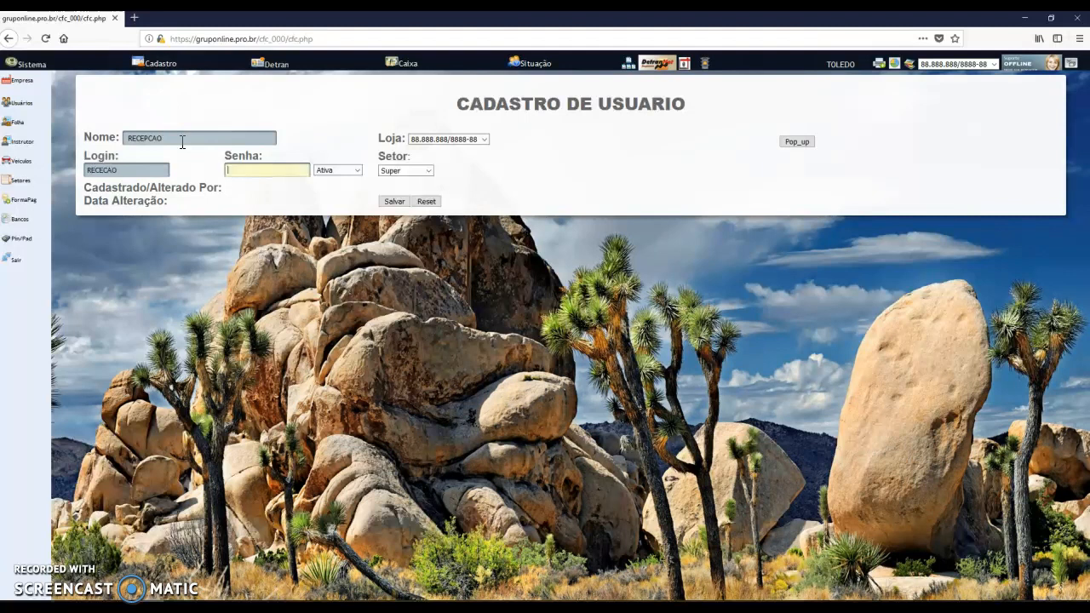
pyautogui.write('123456')
pyautogui.moveTo(253, 171); pyautogui.dragTo(202, 175)
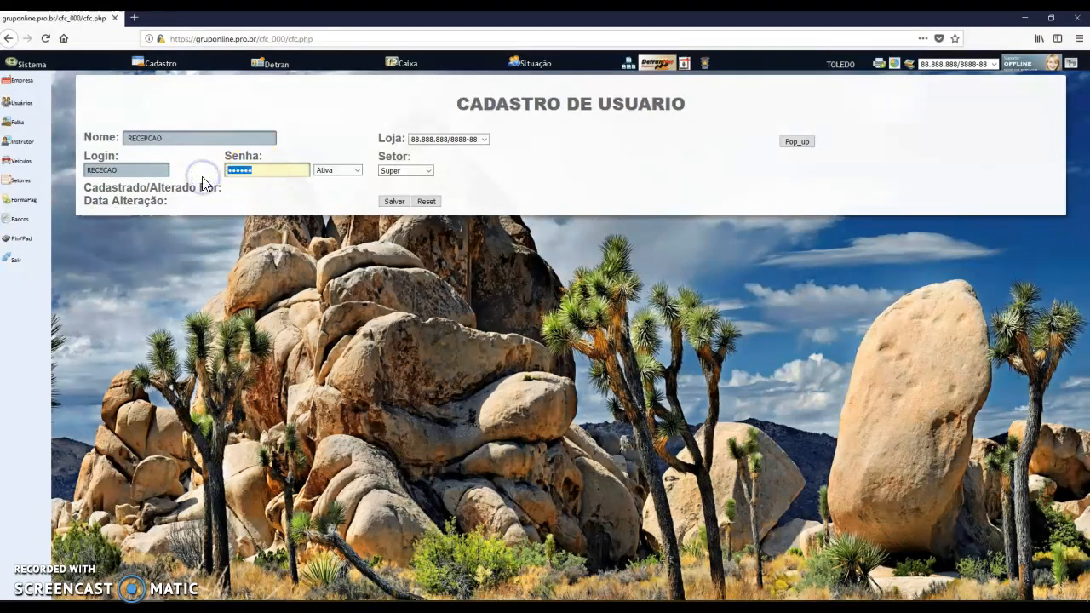
pyautogui.click(393, 171)
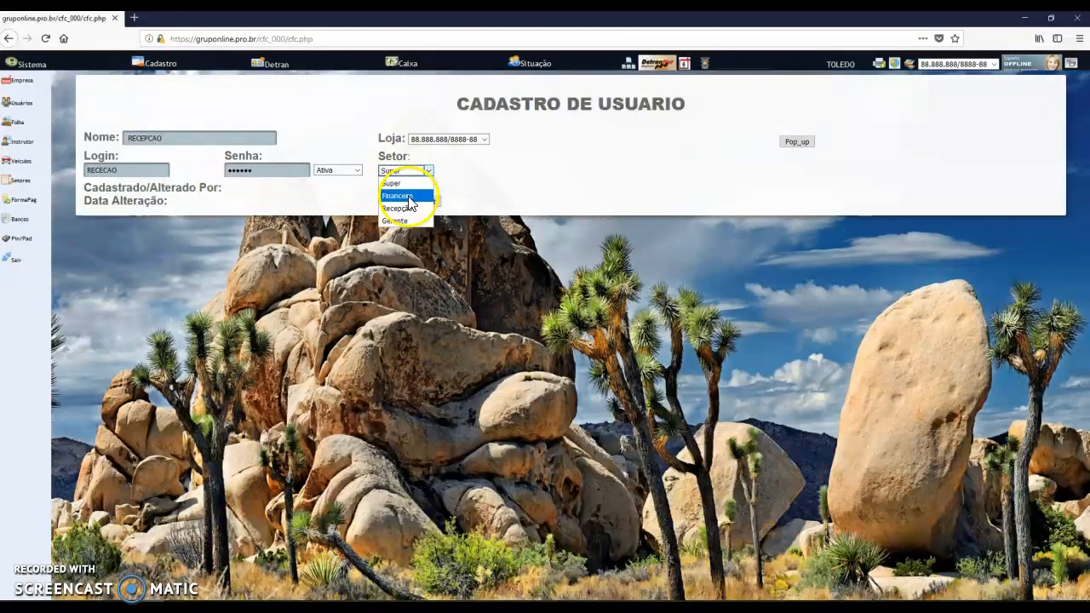
pyautogui.click(400, 209)
pyautogui.click(394, 201)
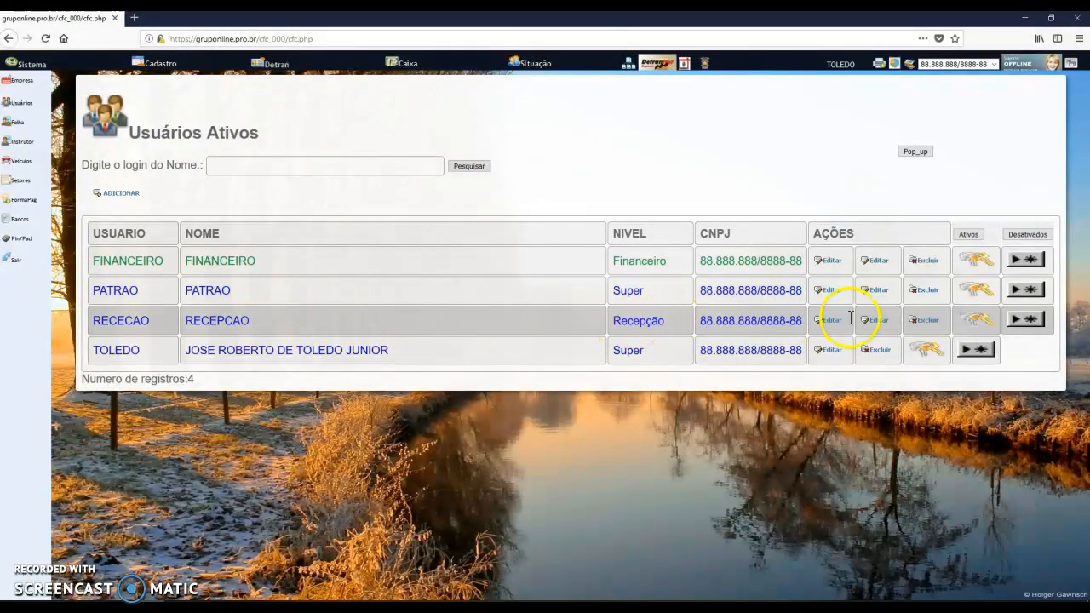
# Give RECEPCAO every permission except viewing and editing Usuários, then log out
pyautogui.click(1028, 319)
pyautogui.click(552, 271)
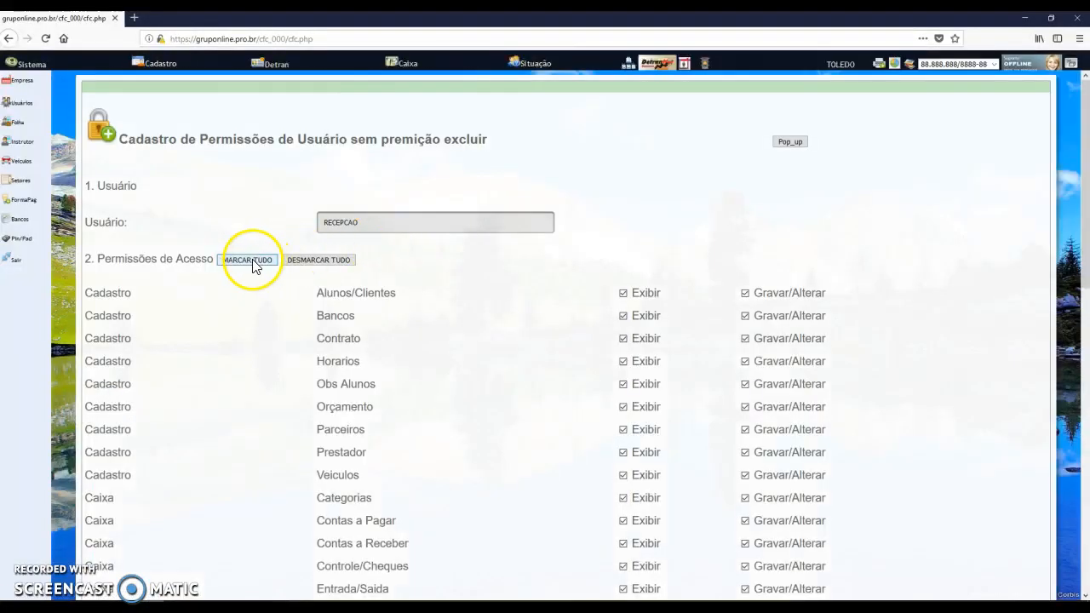
pyautogui.click(247, 260)
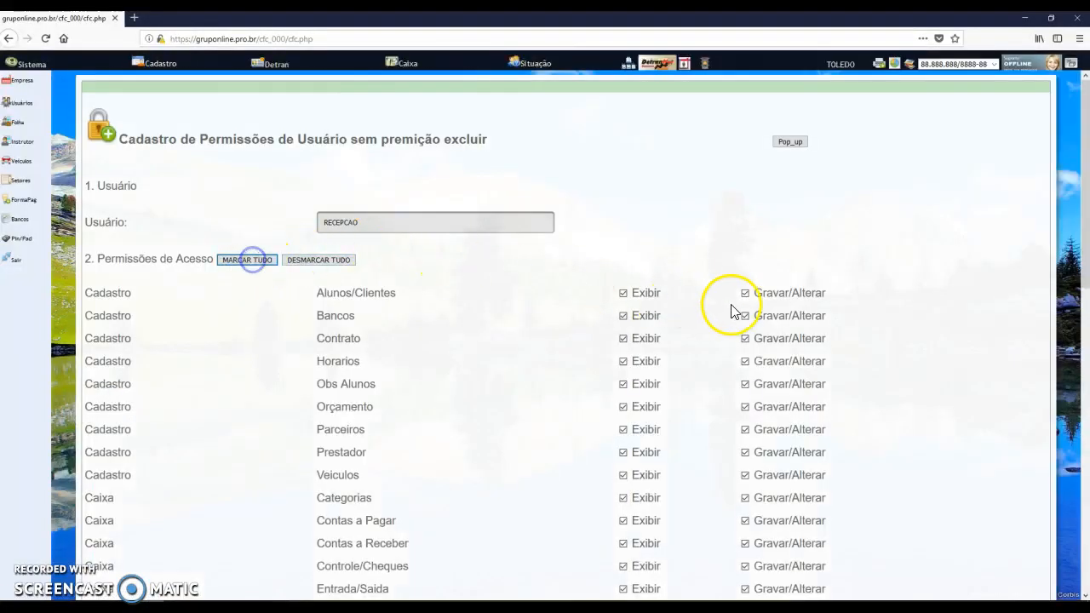
pyautogui.scroll(-10, 731, 311)
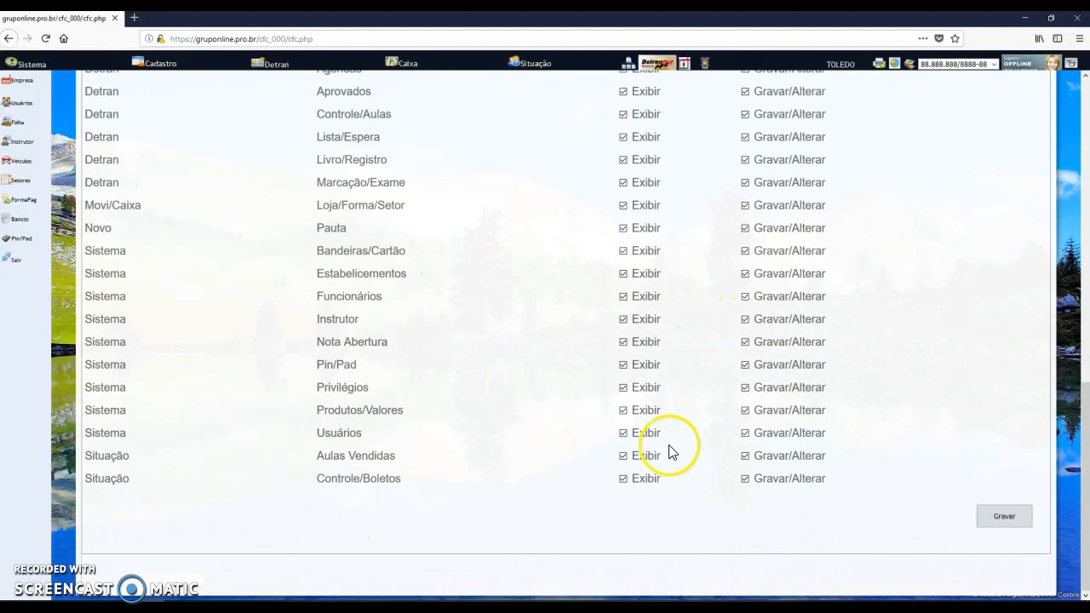
pyautogui.moveTo(338, 436); pyautogui.dragTo(387, 434)
pyautogui.click(624, 434)
pyautogui.click(746, 434)
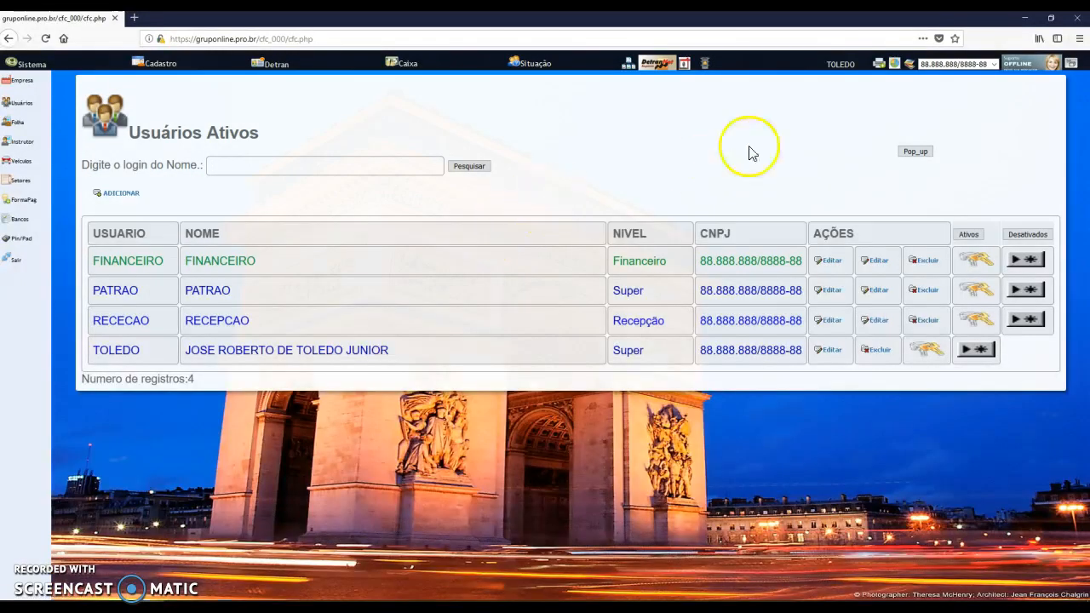
pyautogui.click(840, 65)
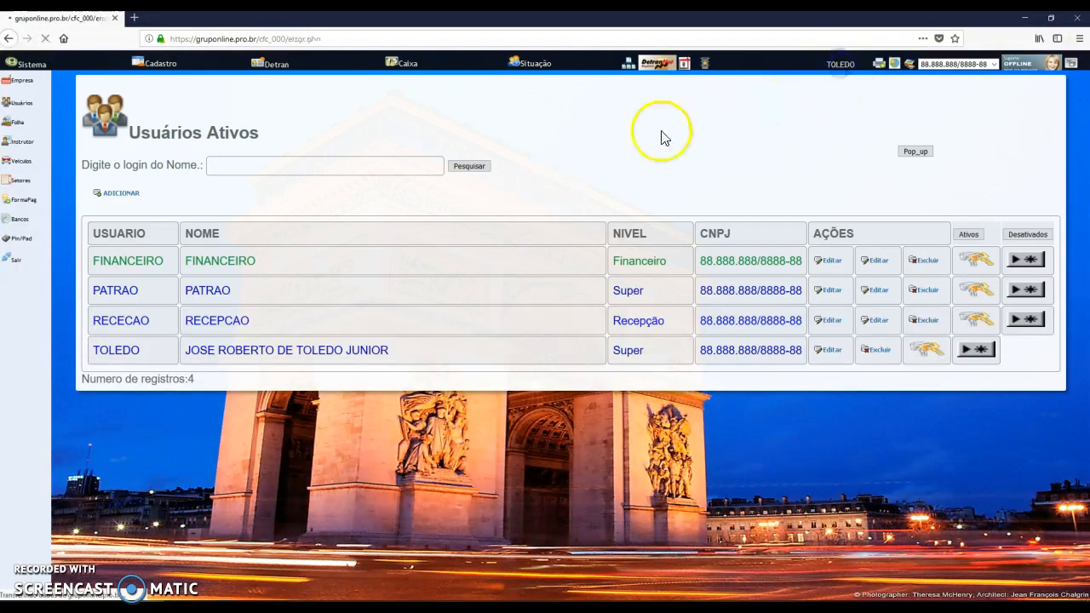
# Log in with the RECEPCAO account's username and password
pyautogui.click(421, 108)
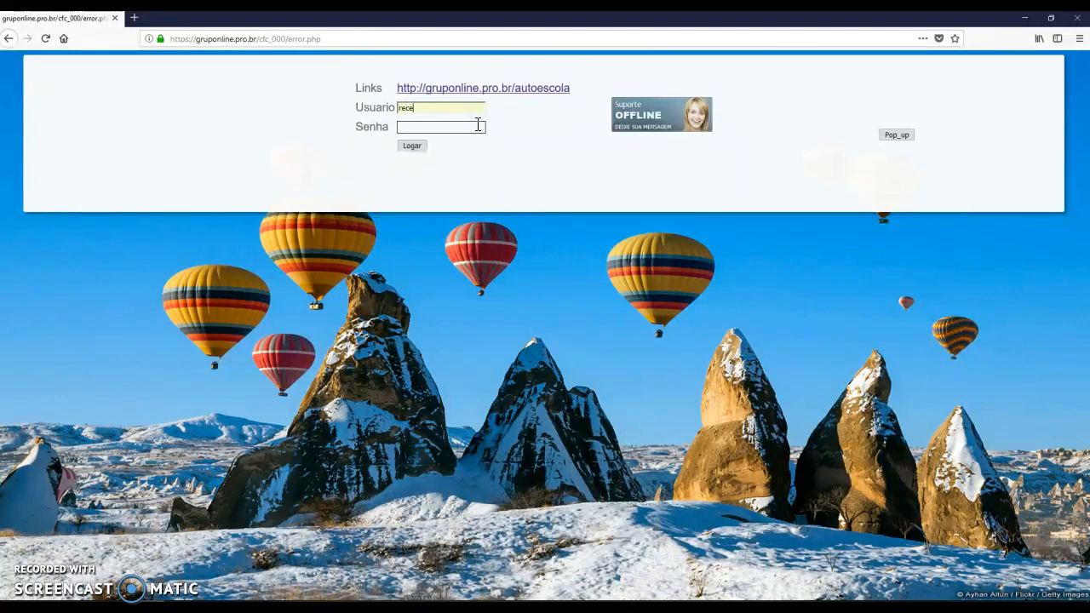
pyautogui.write('pcao')
pyautogui.click(477, 125)
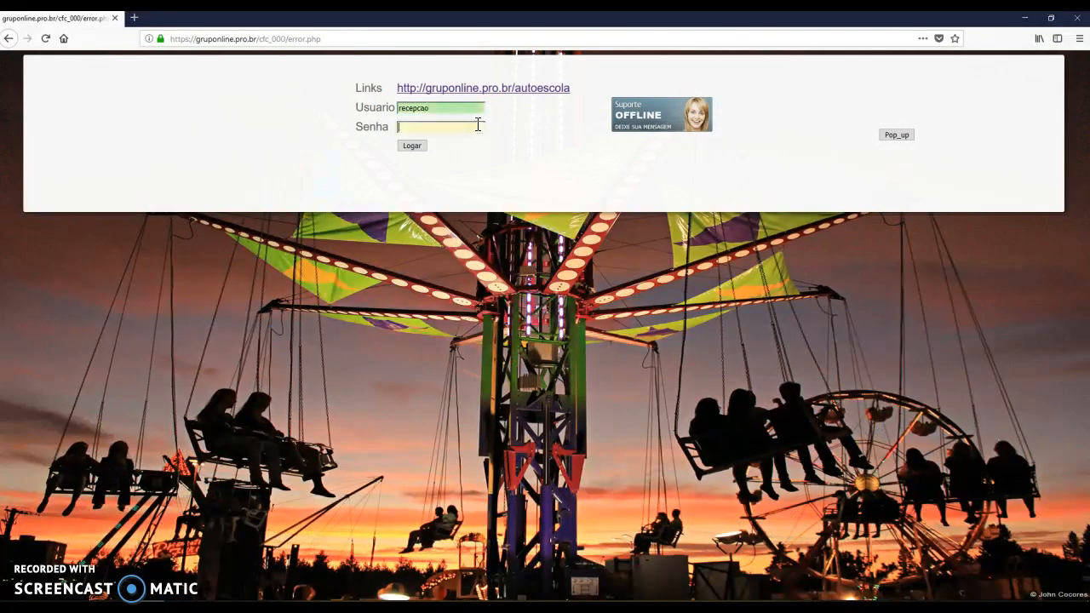
pyautogui.write('••••••')
pyautogui.click(413, 146)
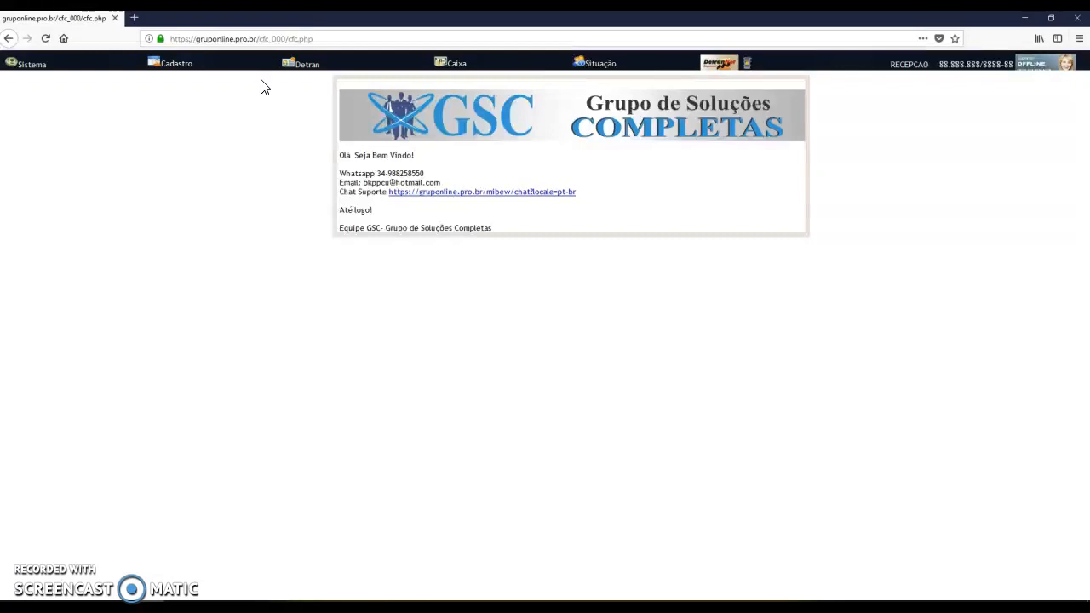
# Try opening Sistema > Usuários as RECEPCAO and get the access-denied message
pyautogui.click(34, 65)
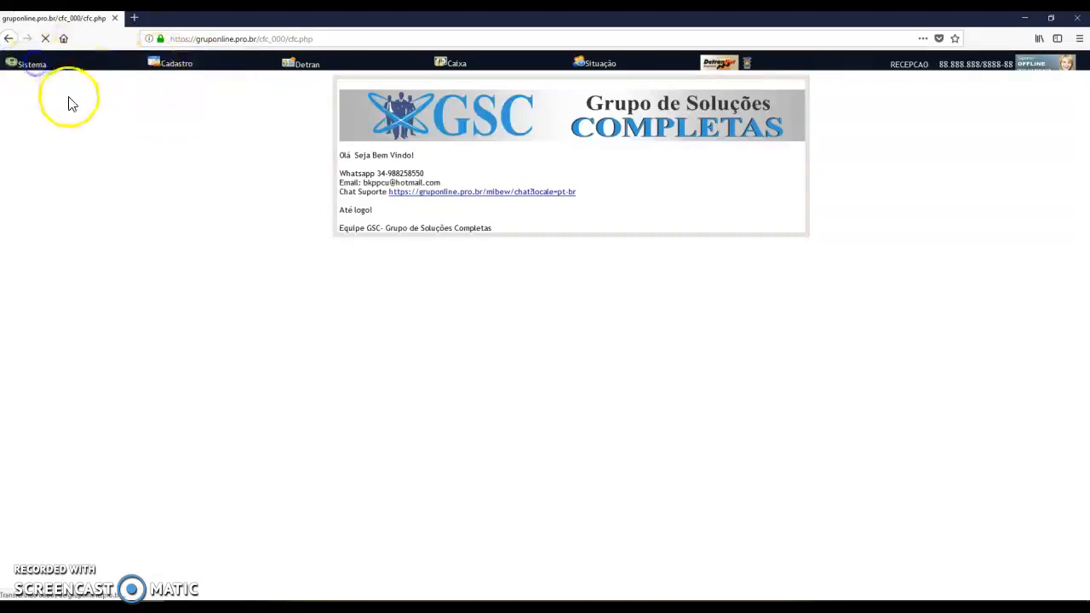
pyautogui.click(23, 104)
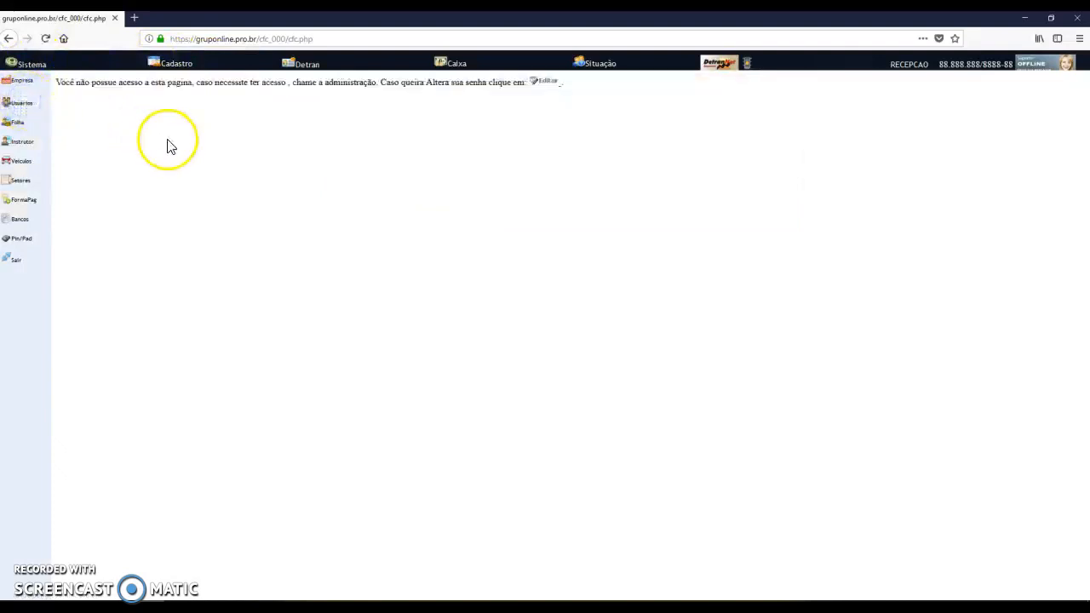
pyautogui.moveTo(66, 82); pyautogui.dragTo(108, 84)
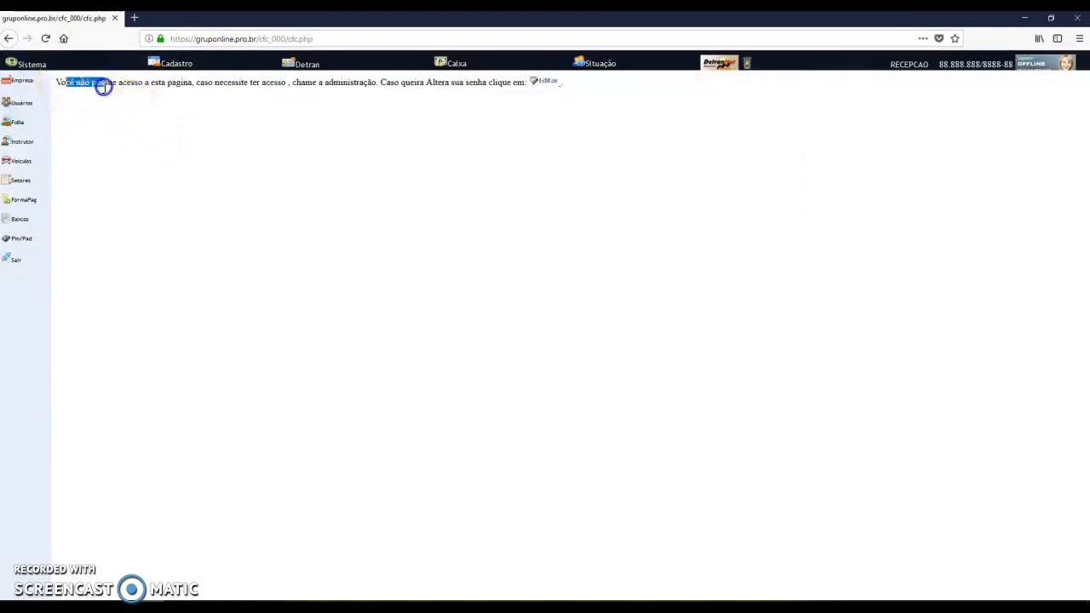
pyautogui.click(302, 127)
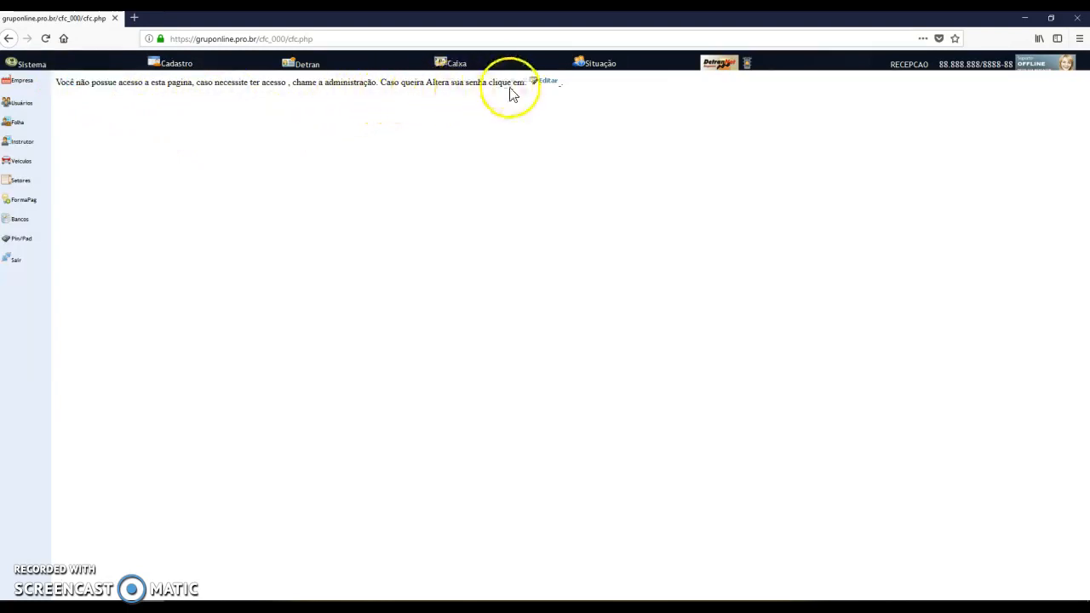
# Edit RECEPCAO's own account, replace its password, and save the record
pyautogui.click(550, 82)
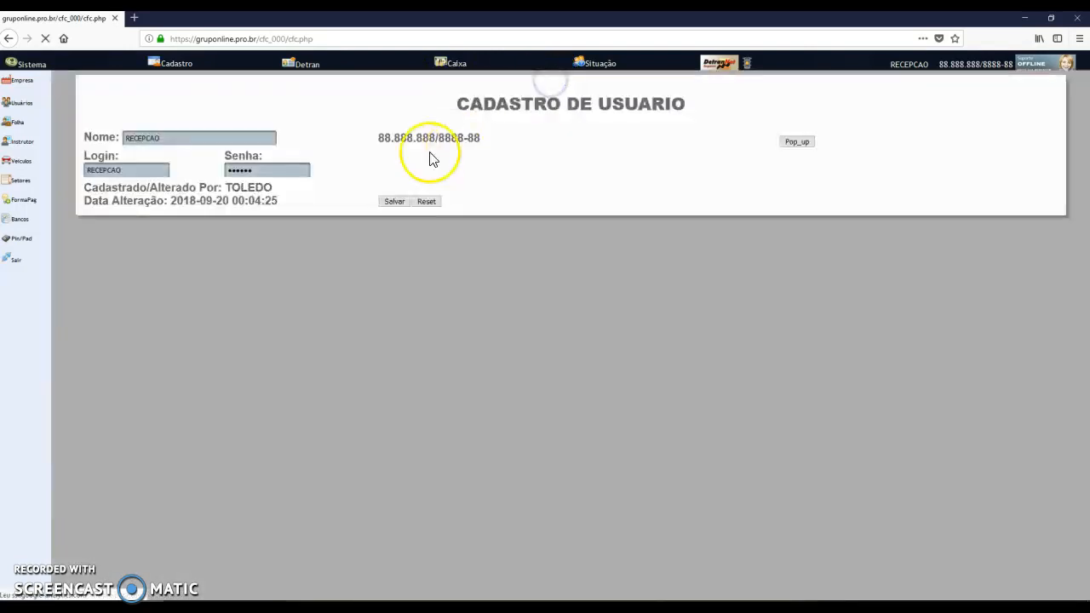
pyautogui.click(242, 171)
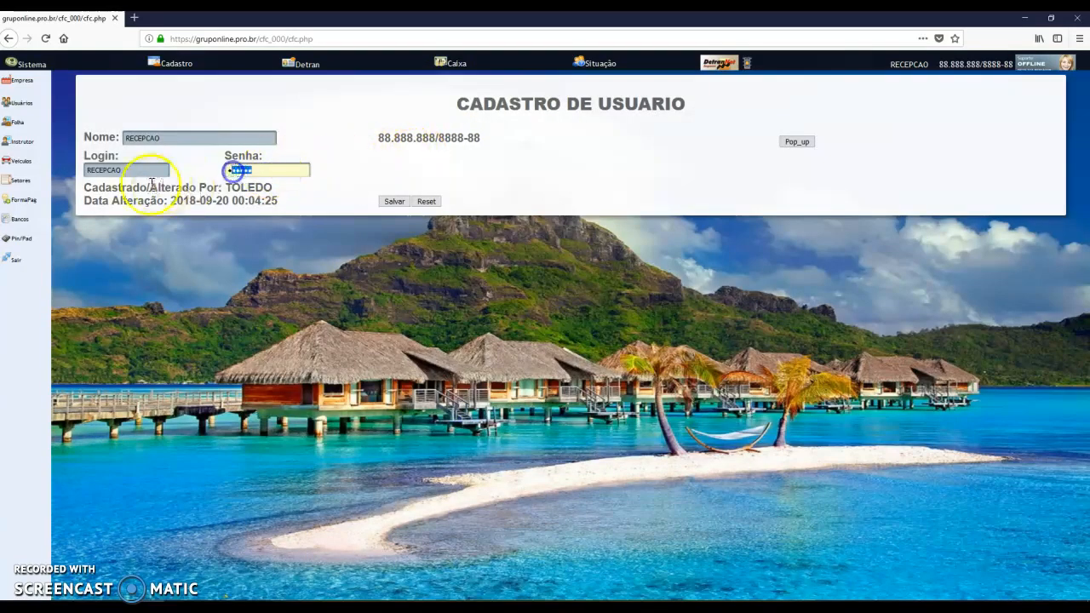
pyautogui.moveTo(111, 186); pyautogui.dragTo(287, 184)
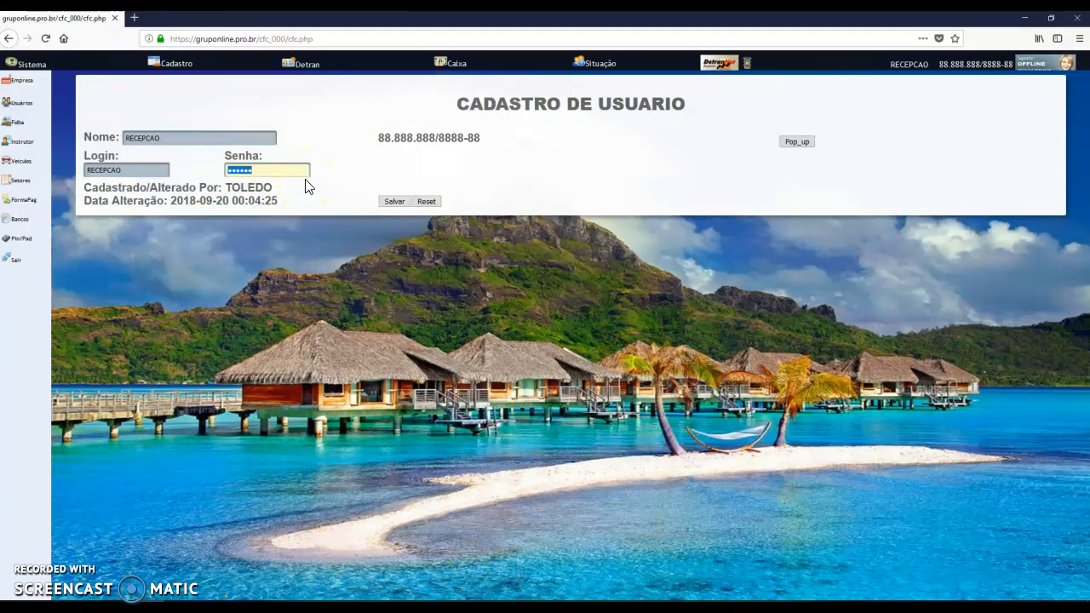
pyautogui.write('12')
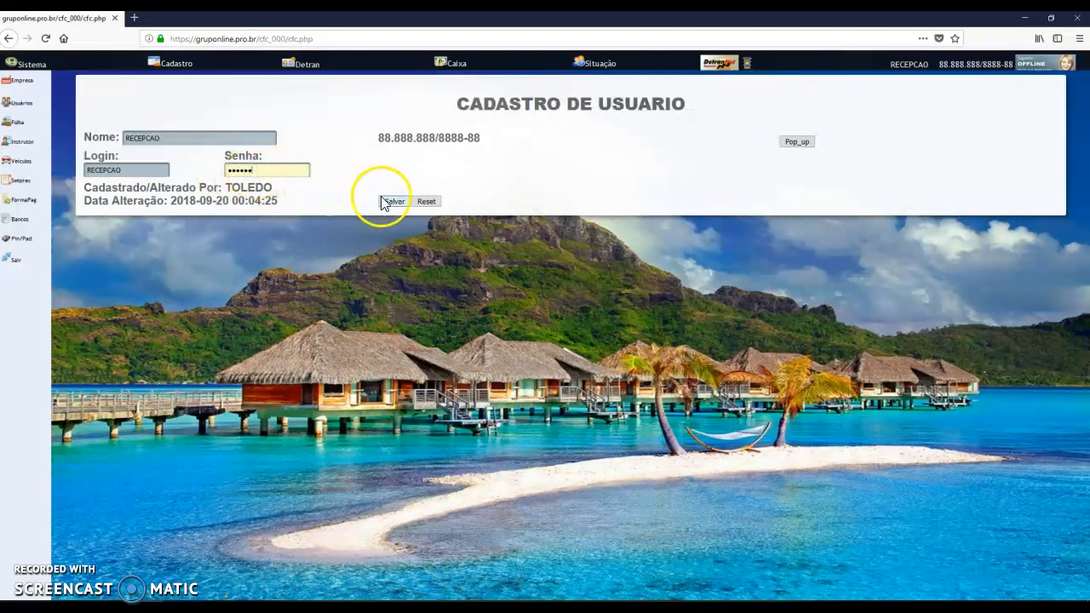
pyautogui.click(174, 139)
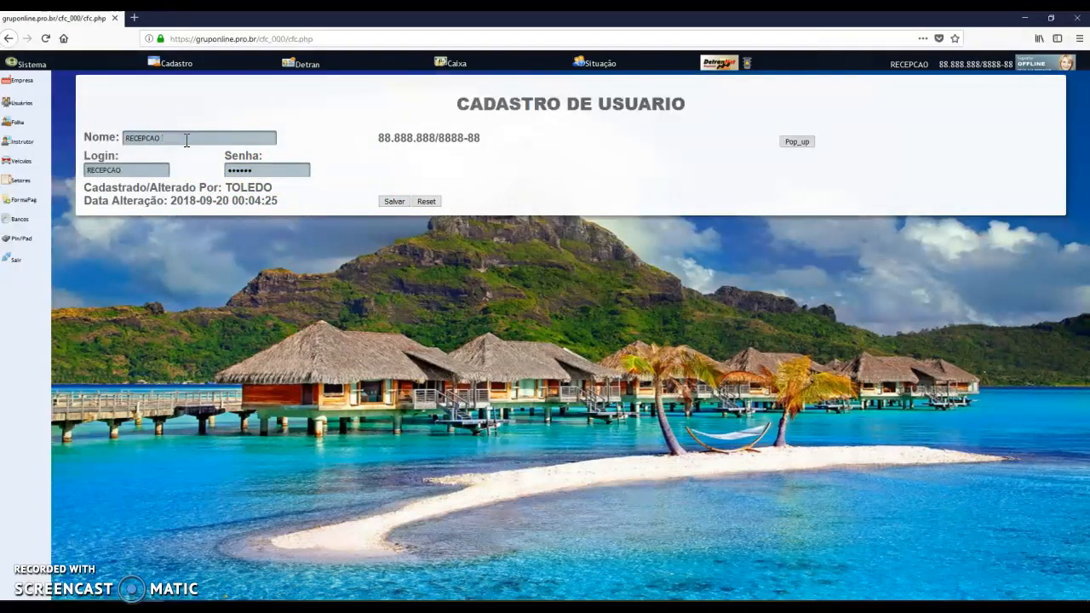
pyautogui.doubleClick(94, 170)
pyautogui.moveTo(89, 170); pyautogui.dragTo(142, 171)
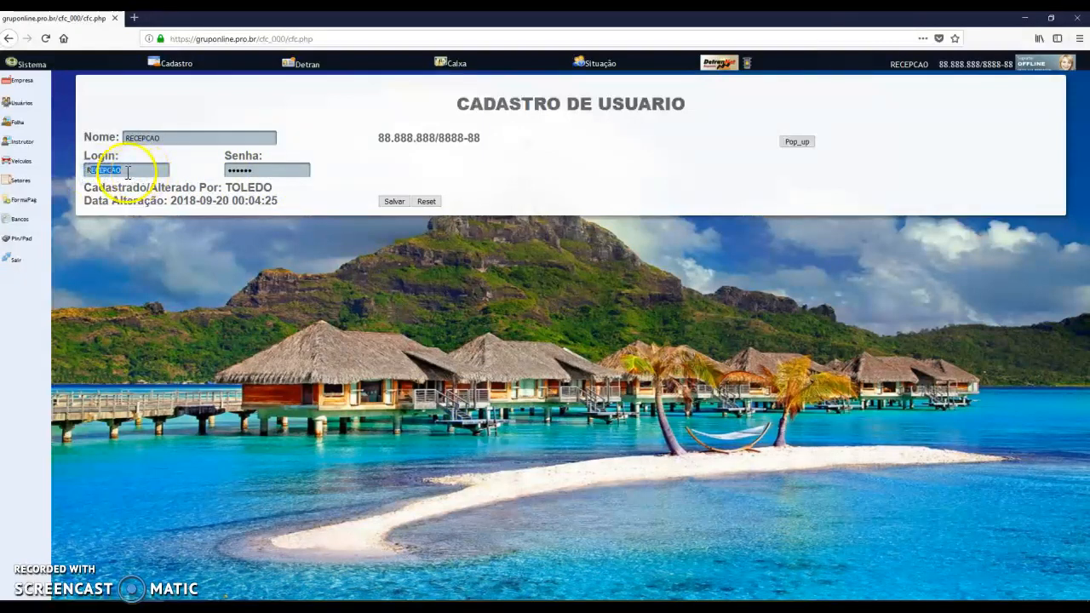
pyautogui.doubleClick(166, 137)
pyautogui.click(242, 170)
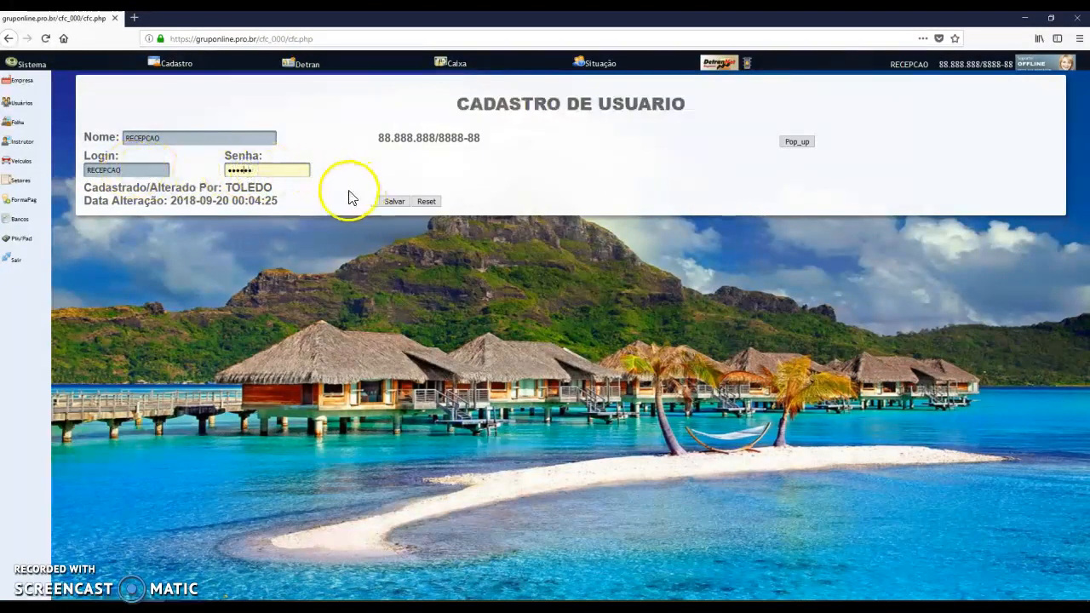
pyautogui.click(392, 202)
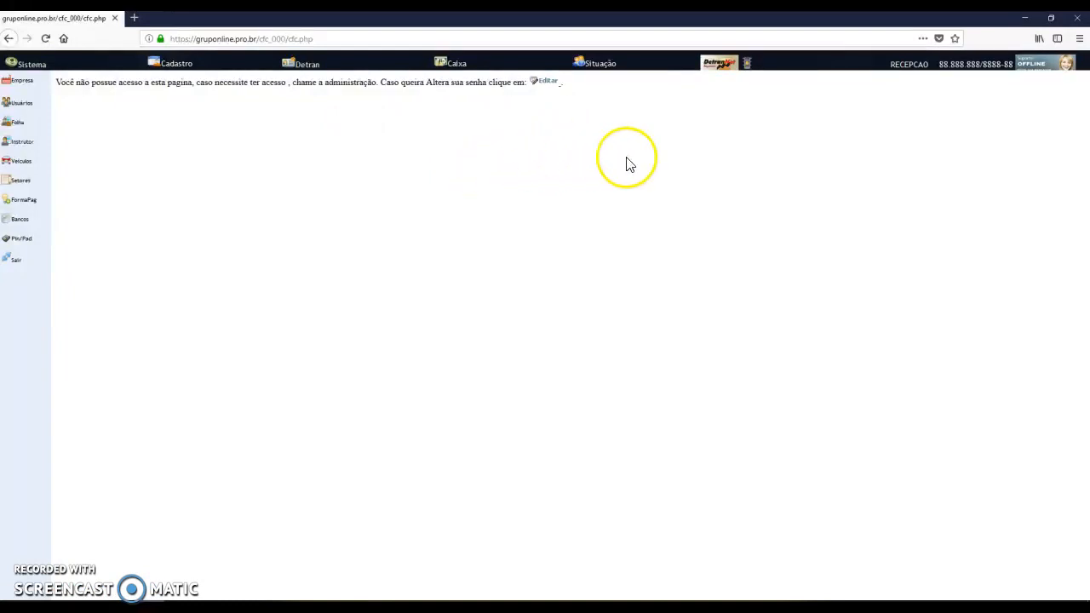
# Log out and log back in with username recepcao
pyautogui.click(909, 65)
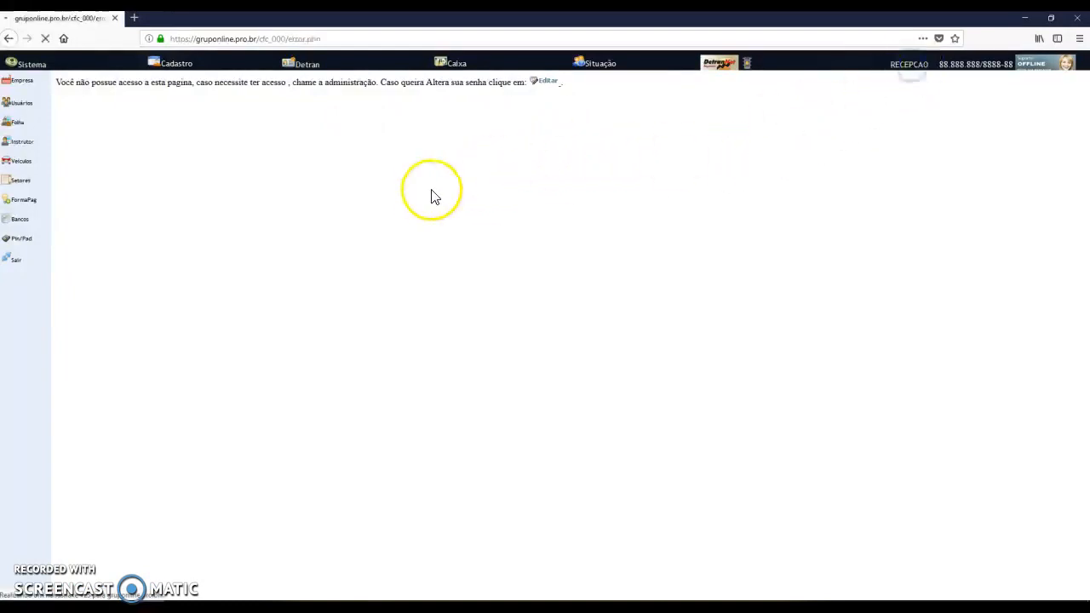
pyautogui.click(436, 110)
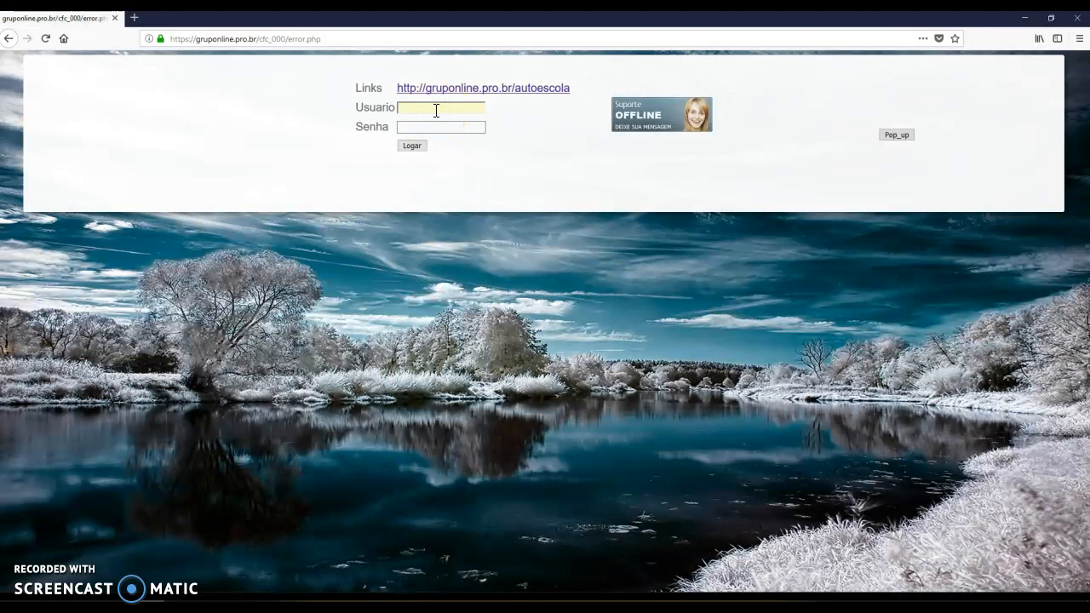
pyautogui.write('recepcao')
pyautogui.press('Tab')
pyautogui.press('Return')
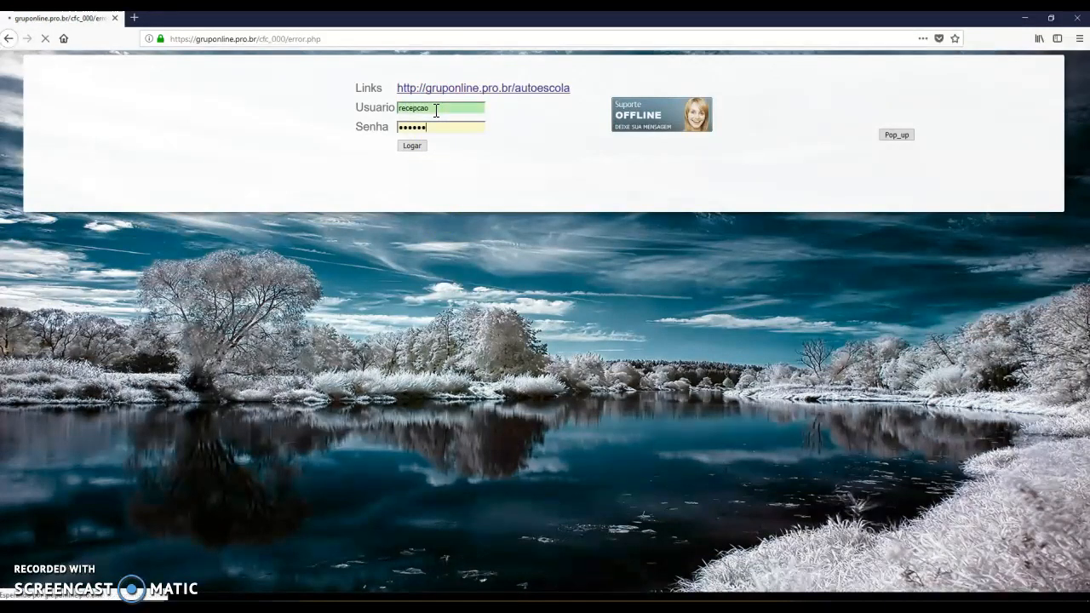
pyautogui.click(344, 156)
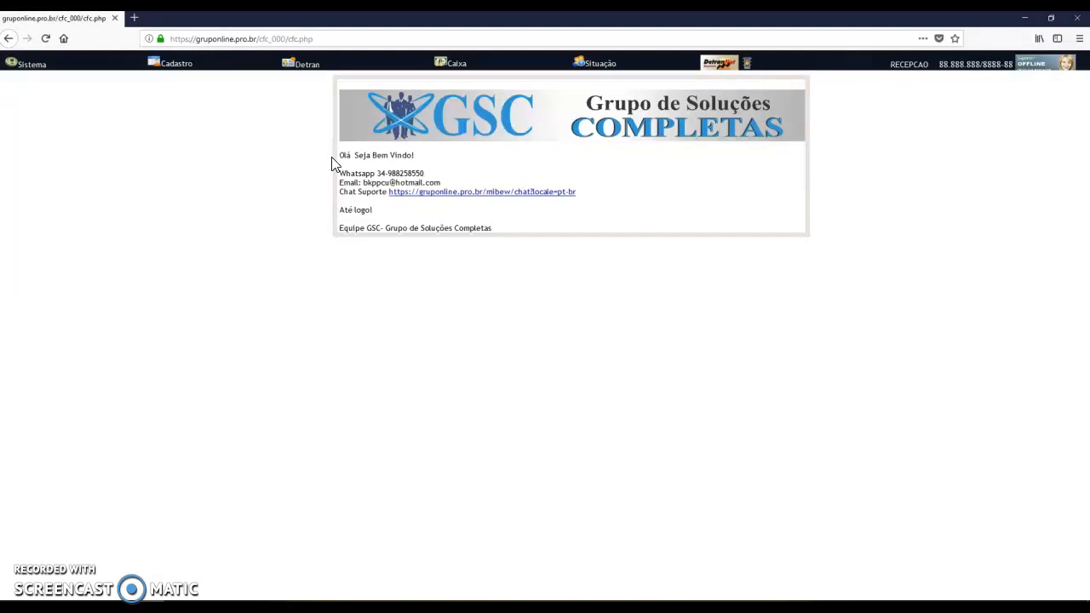
# Log out of RECEPCAO and log in as administrator toledo
pyautogui.click(904, 68)
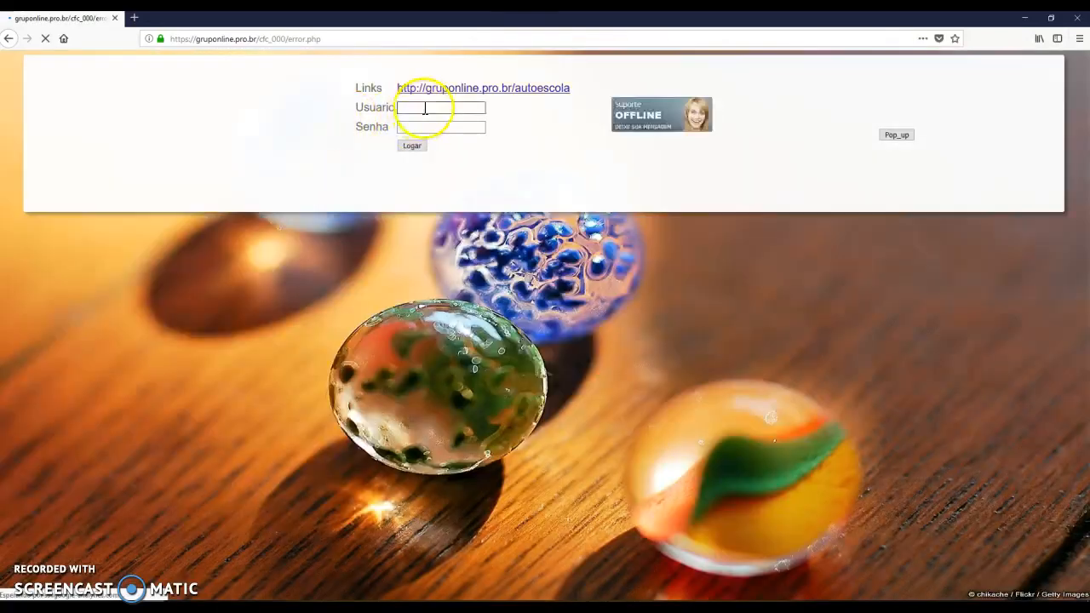
pyautogui.click(425, 109)
pyautogui.write('toledo')
pyautogui.press('Tab')
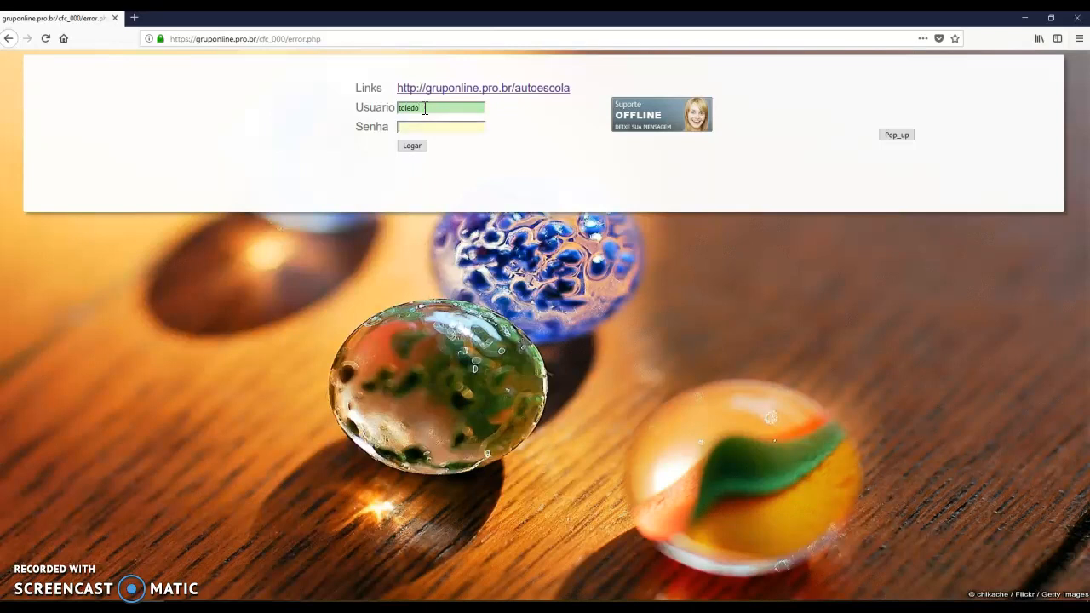
pyautogui.write('••••••')
pyautogui.press('Return')
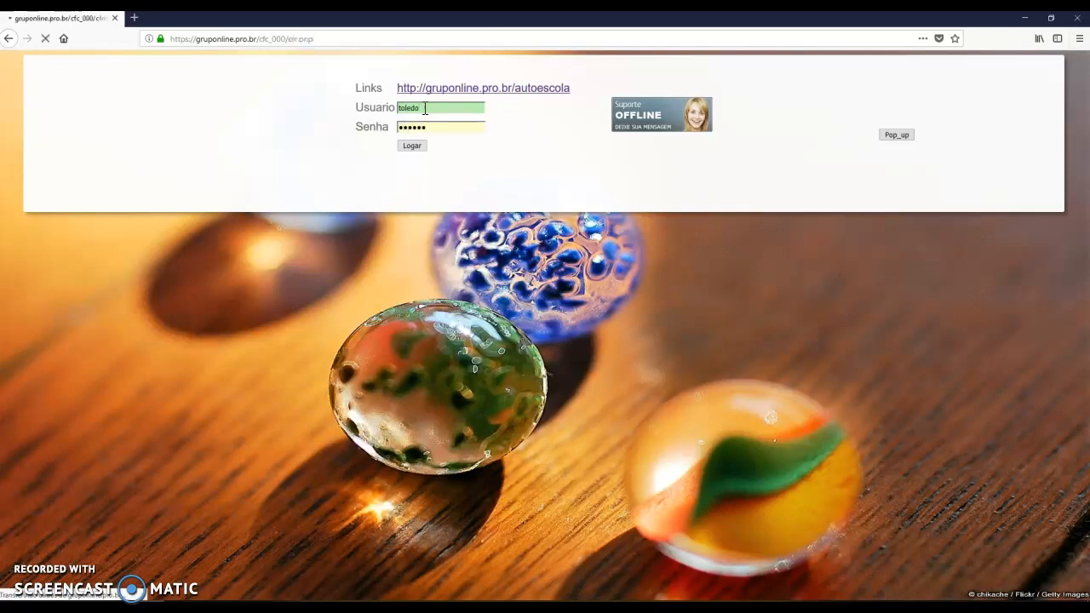
# Open the Tutorial page and highlight Passo 2's 4/3 user count
pyautogui.click(535, 66)
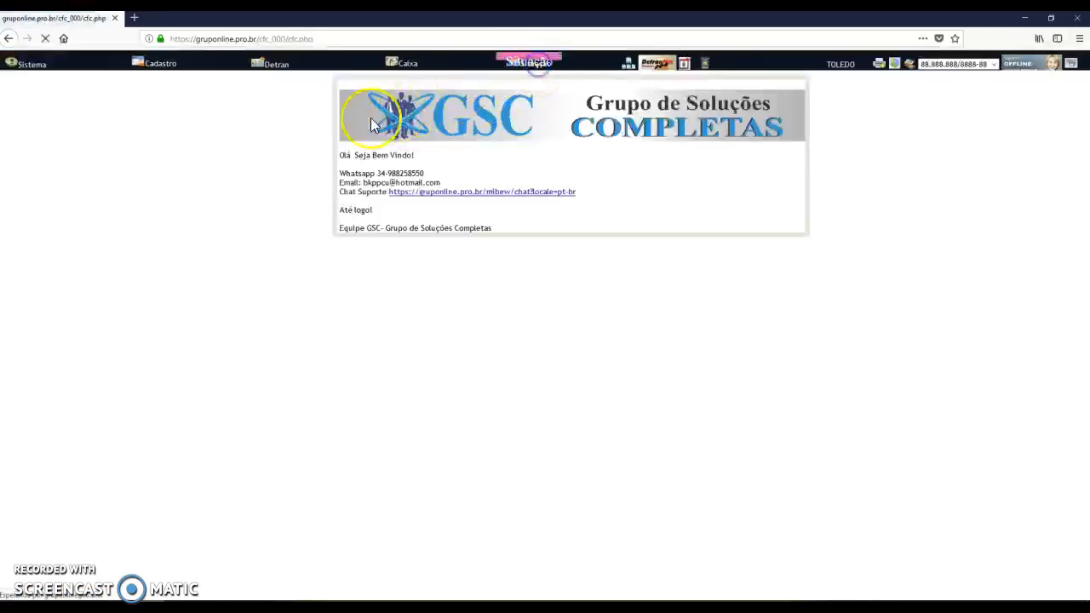
pyautogui.click(10, 166)
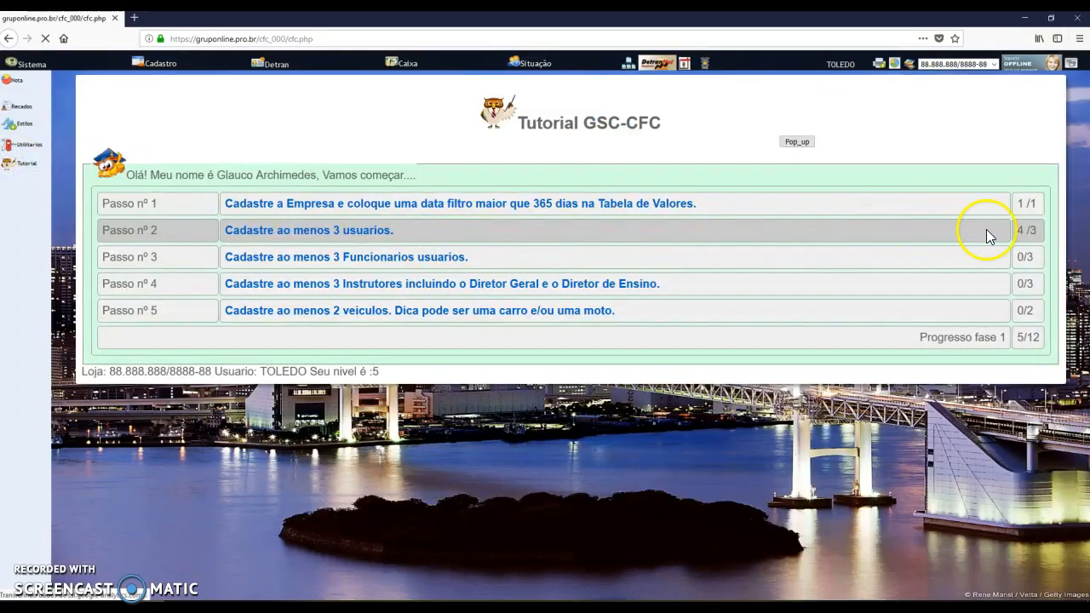
pyautogui.moveTo(1026, 231)
pyautogui.mouseDown()
pyautogui.moveTo(1043, 233)
pyautogui.moveTo(1028, 238)
pyautogui.mouseUp()
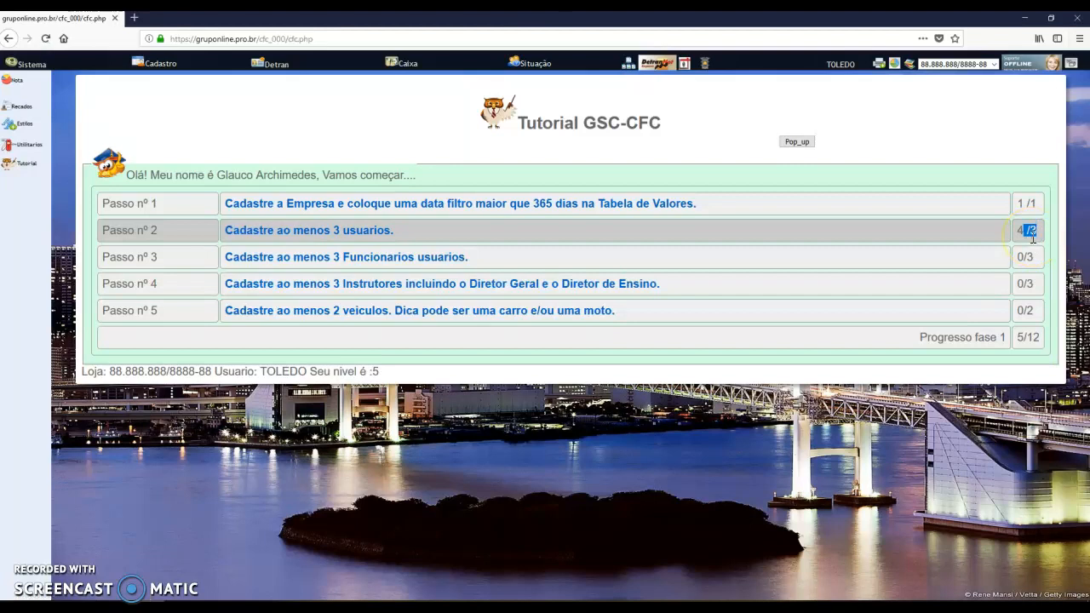